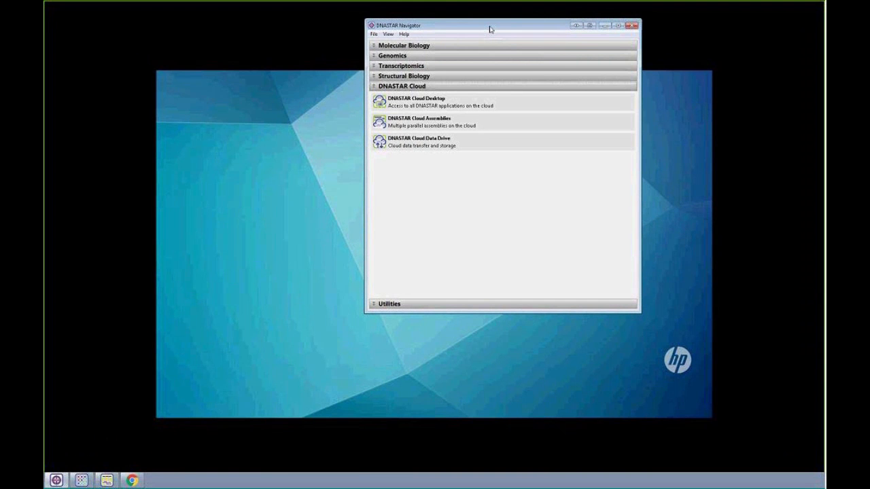
- Expand the Molecular Biology, Genomics, Transcriptomics, Structural Biology and DNASTAR Cloud groups to review the applications they offer
{"action": "left_click", "coordinate": [438, 46]}
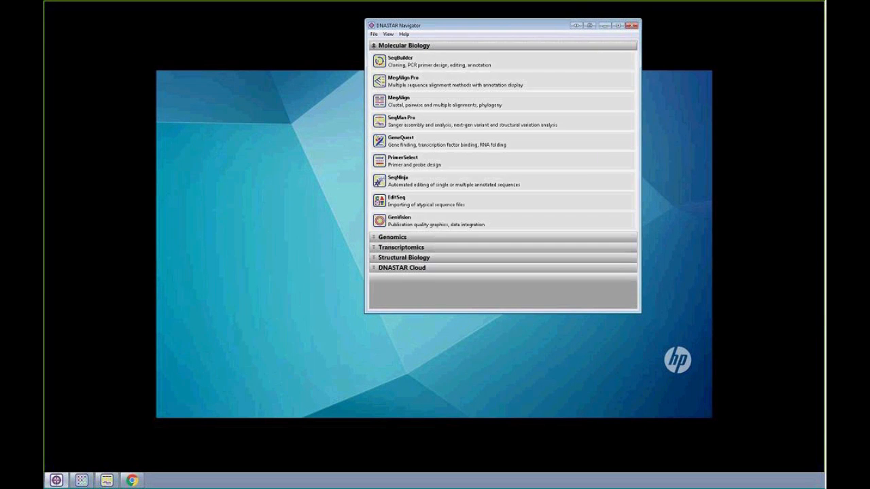
{"action": "left_click", "coordinate": [401, 238]}
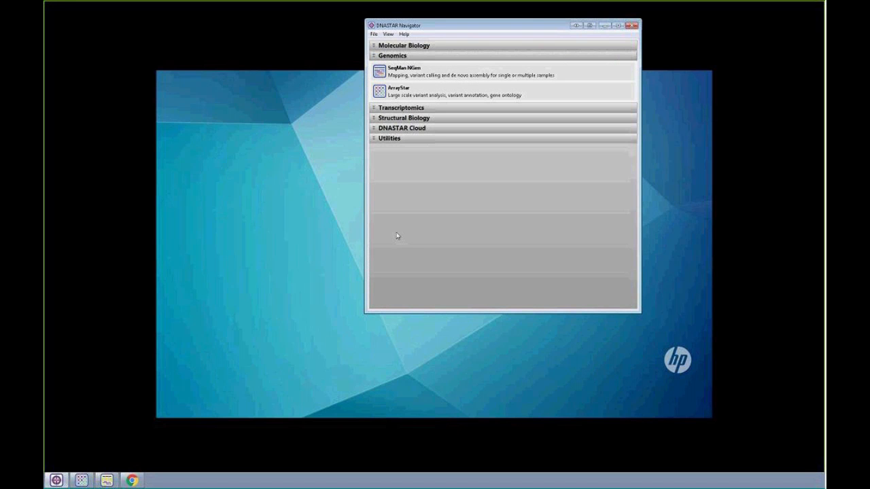
{"action": "left_click", "coordinate": [393, 108]}
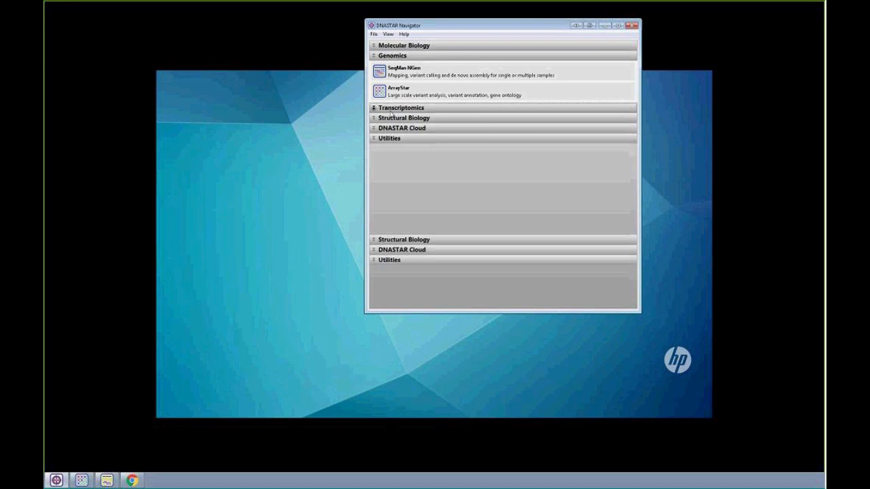
{"action": "left_click", "coordinate": [397, 240]}
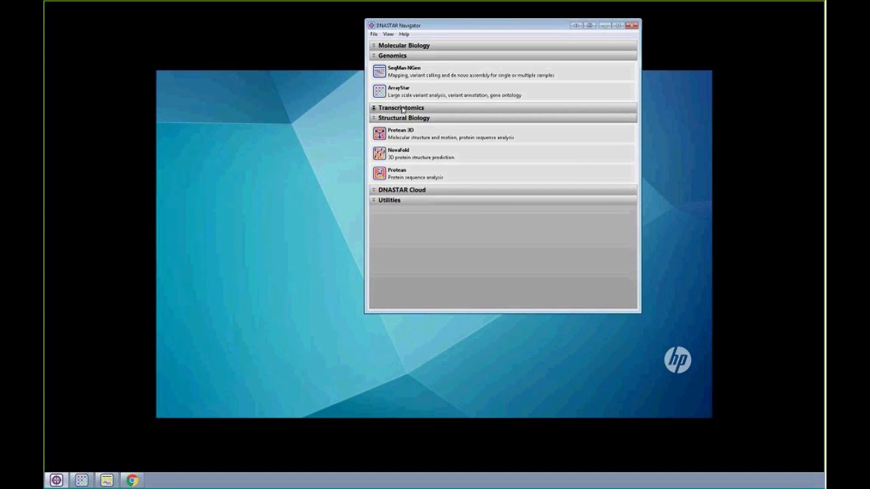
{"action": "left_click", "coordinate": [409, 193]}
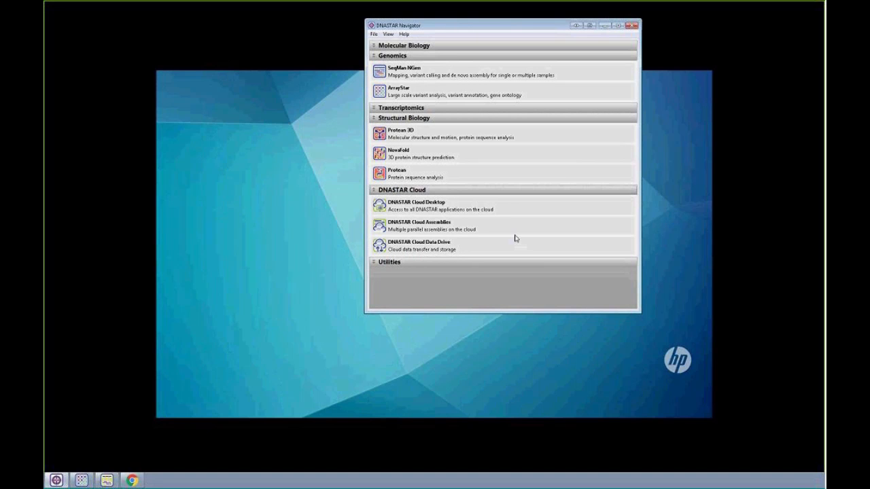
{"action": "mouse_move", "coordinate": [463, 214]}
{"action": "mouse_move", "coordinate": [420, 206]}
{"action": "mouse_move", "coordinate": [434, 70]}
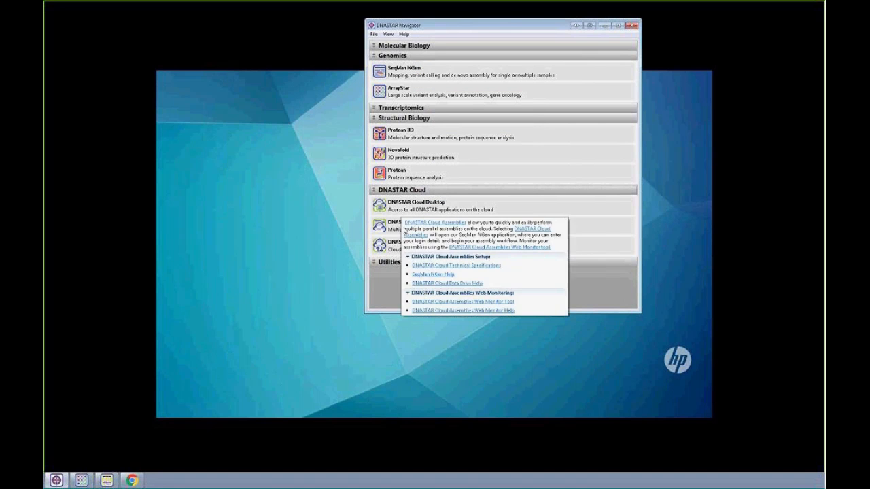
- Launch DNASTAR Cloud Assemblies, place the Navigator and SeqMan NGen windows side by side, and sign in to assemble on the DNASTAR cloud
{"action": "mouse_move", "coordinate": [390, 229]}
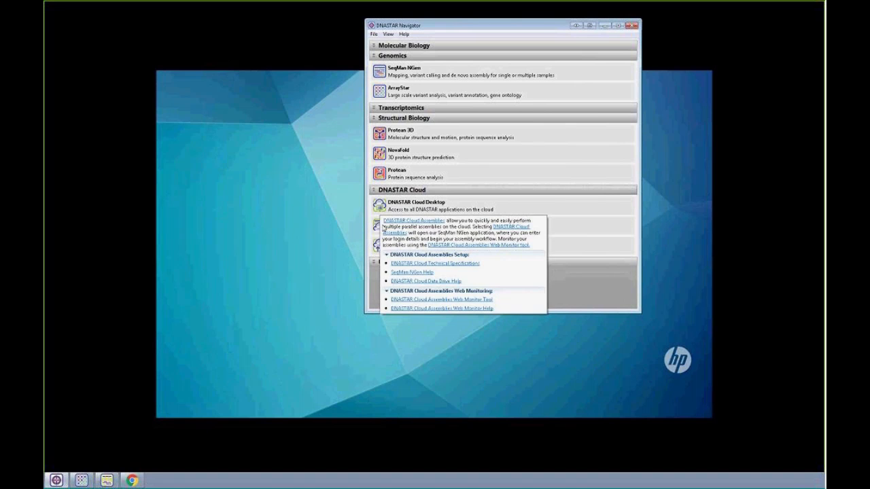
{"action": "left_click_drag", "start_coordinate": [545, 25], "coordinate": [719, 136]}
{"action": "left_click_drag", "start_coordinate": [45, 150], "coordinate": [385, 97]}
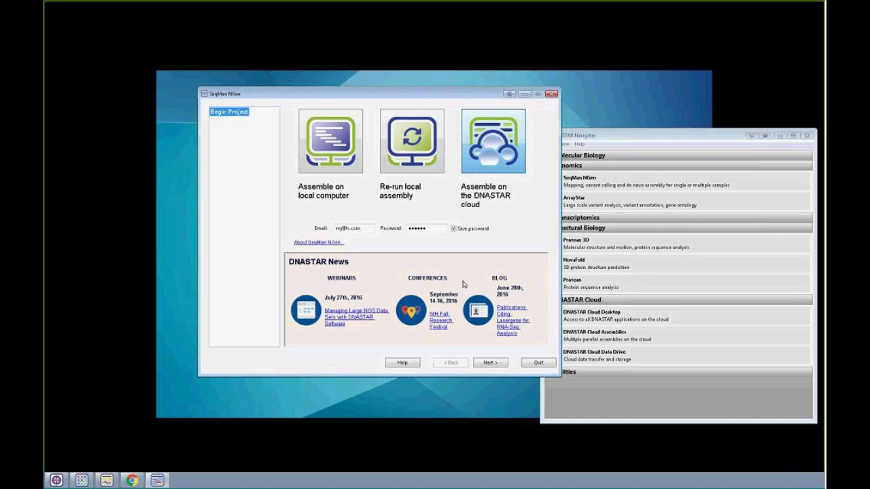
{"action": "left_click", "coordinate": [487, 366]}
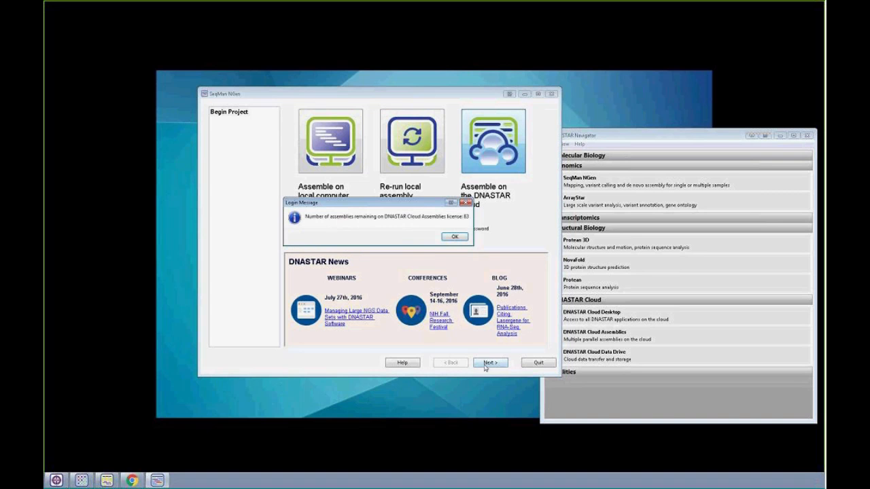
{"action": "left_click", "coordinate": [460, 238]}
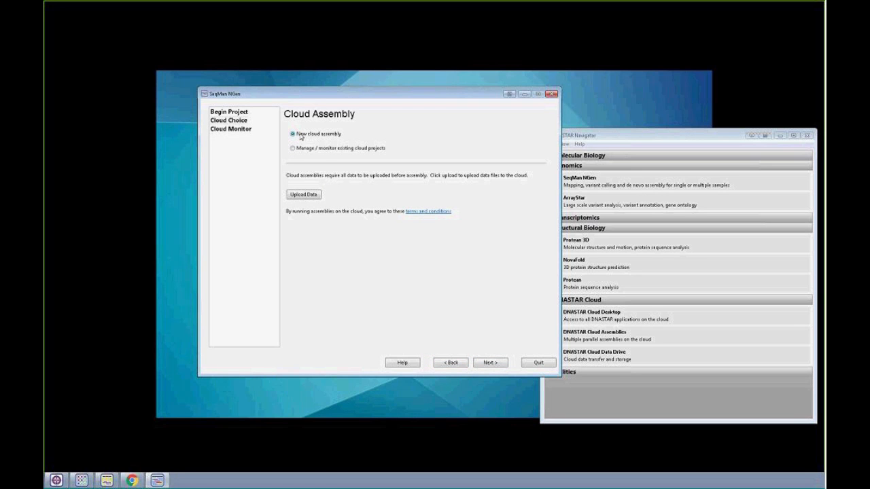
- Set up a new cloud assembly with the Whole Genome workflow and the "Templated assembly - normal workflows" type
{"action": "left_click", "coordinate": [490, 363]}
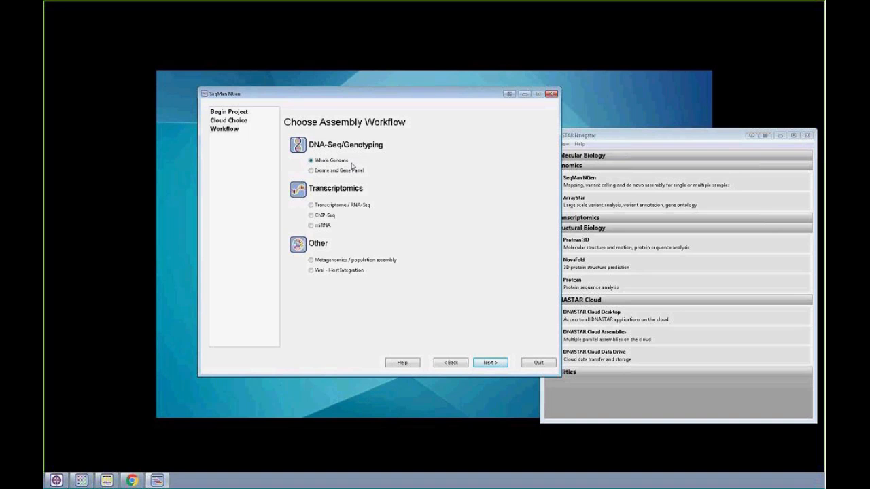
{"action": "left_click", "coordinate": [490, 363]}
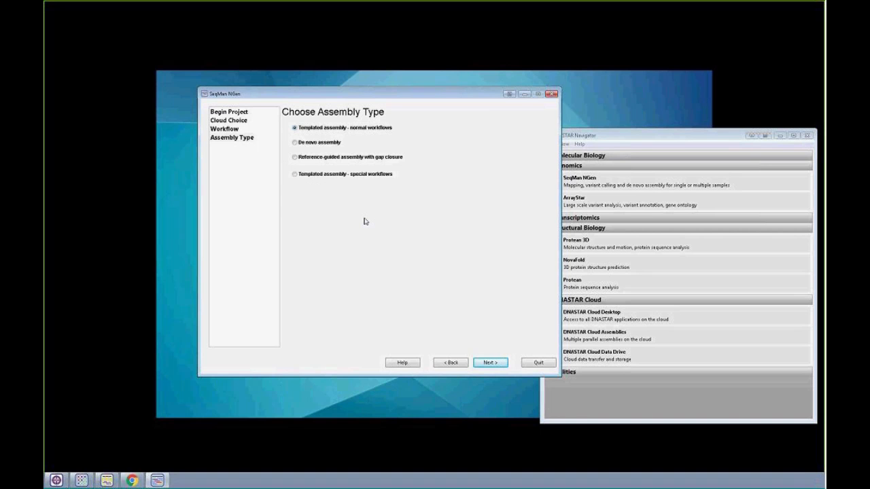
{"action": "left_click", "coordinate": [492, 363]}
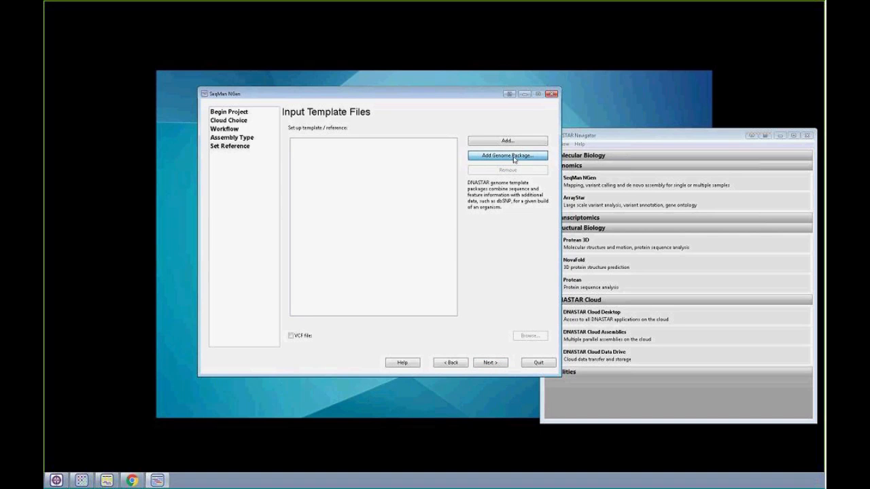
- Look through the list of available genome template packages, then close it without selecting one
{"action": "left_click", "coordinate": [513, 156]}
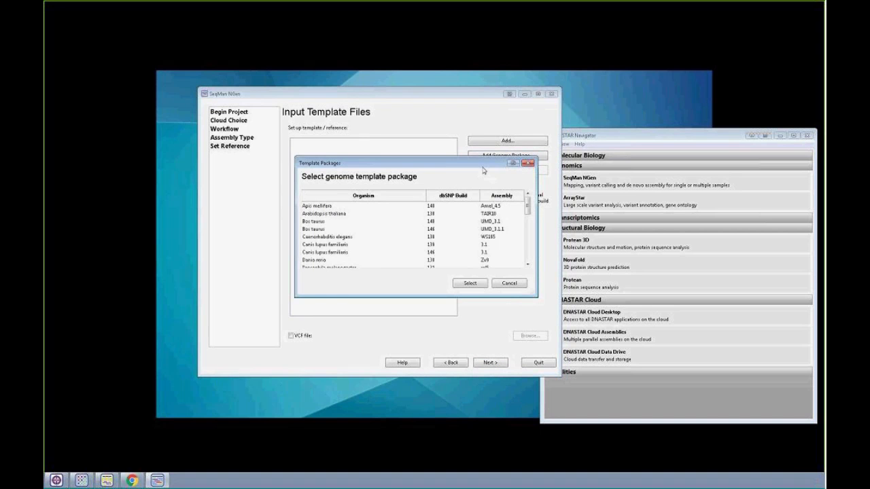
{"action": "left_click_drag", "start_coordinate": [450, 159], "coordinate": [426, 94]}
{"action": "left_click_drag", "start_coordinate": [442, 297], "coordinate": [444, 344]}
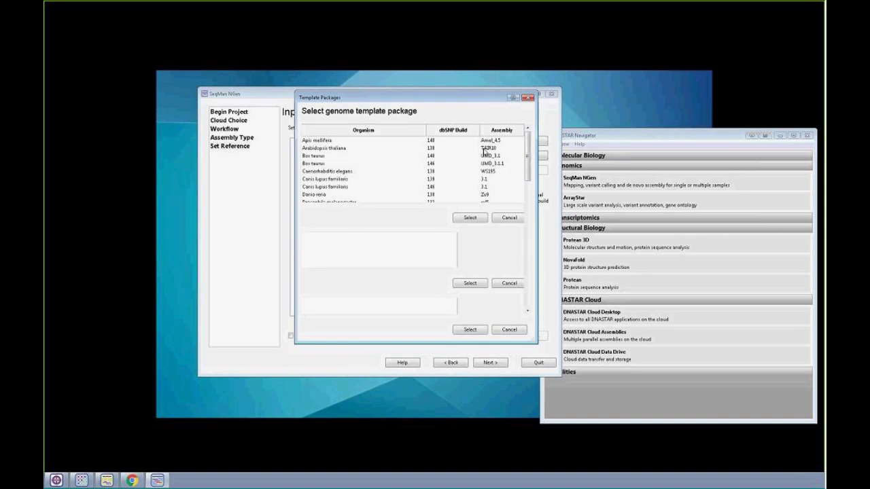
{"action": "left_click_drag", "start_coordinate": [440, 344], "coordinate": [399, 217]}
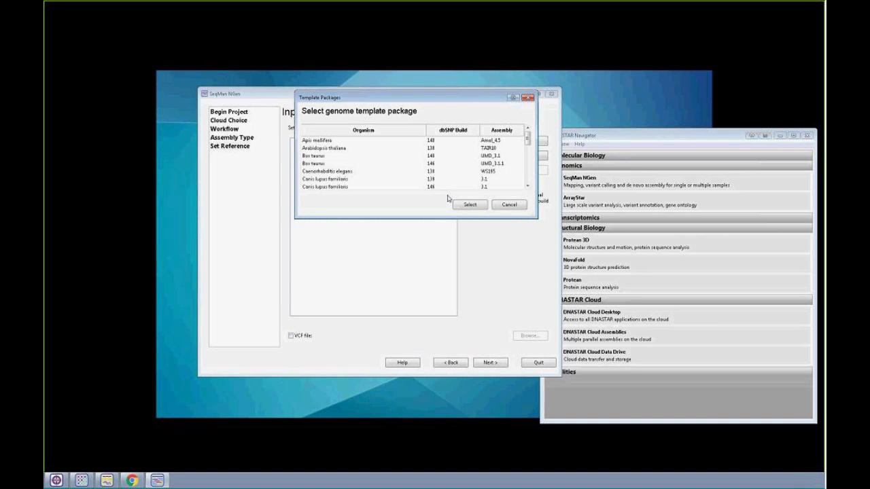
{"action": "left_click_drag", "start_coordinate": [529, 138], "coordinate": [527, 179]}
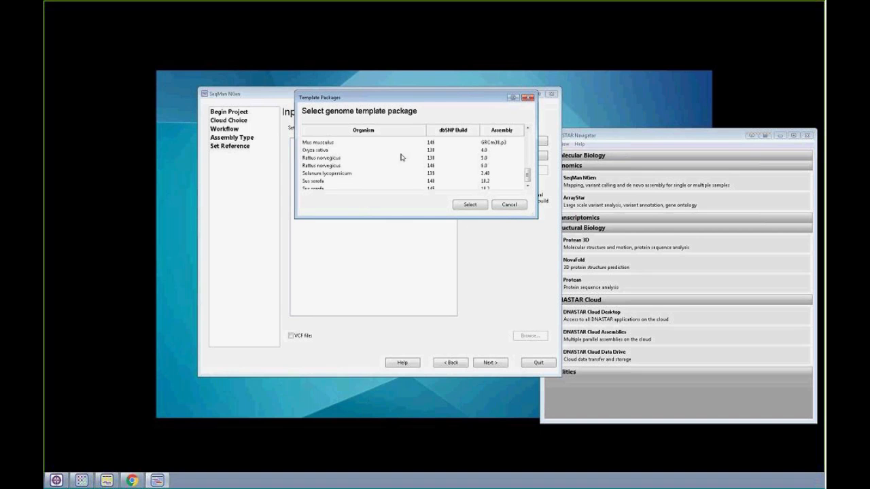
{"action": "left_click", "coordinate": [519, 207]}
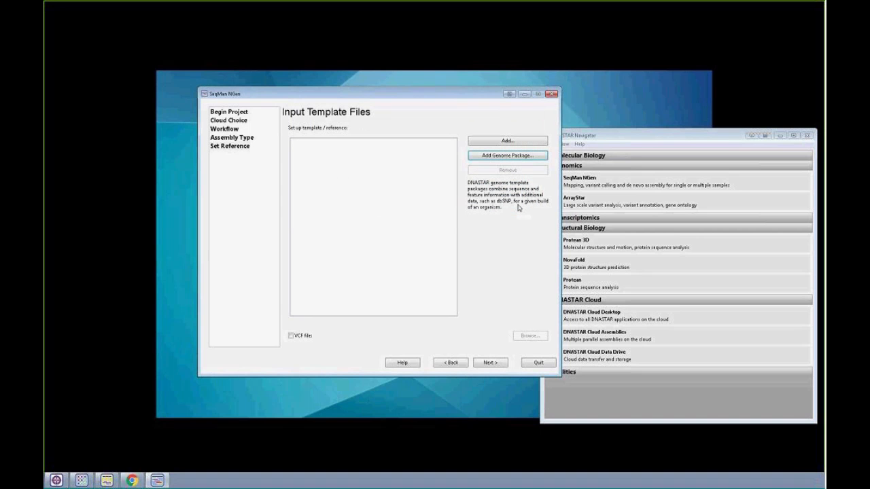
{"action": "left_click", "coordinate": [509, 141]}
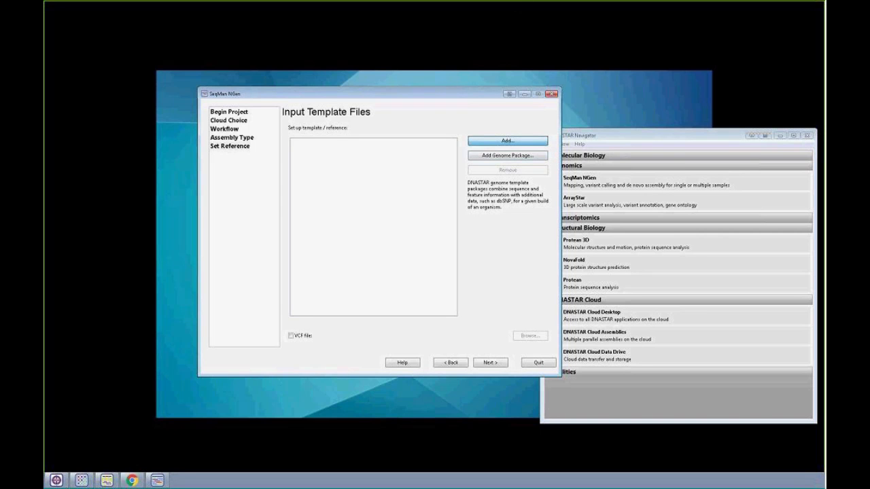
{"action": "left_click_drag", "start_coordinate": [823, 359], "coordinate": [357, 109]}
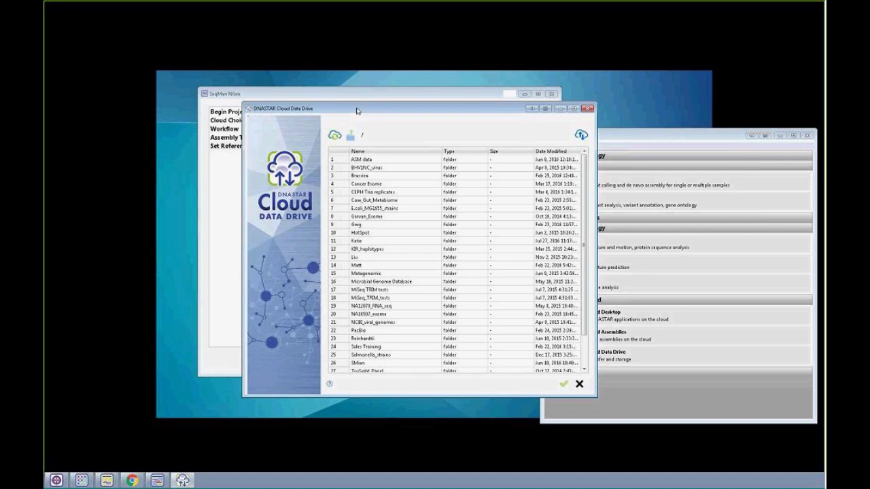
{"action": "left_click_drag", "start_coordinate": [357, 111], "coordinate": [422, 89]}
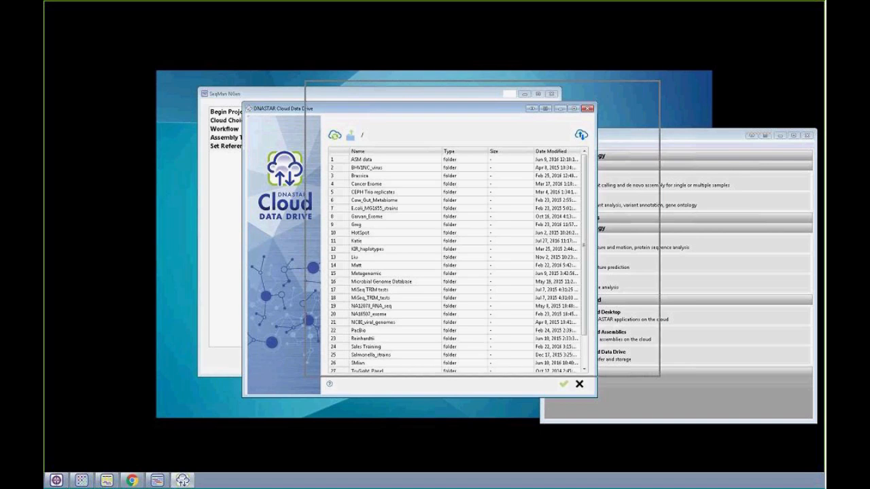
{"action": "left_click", "coordinate": [236, 101]}
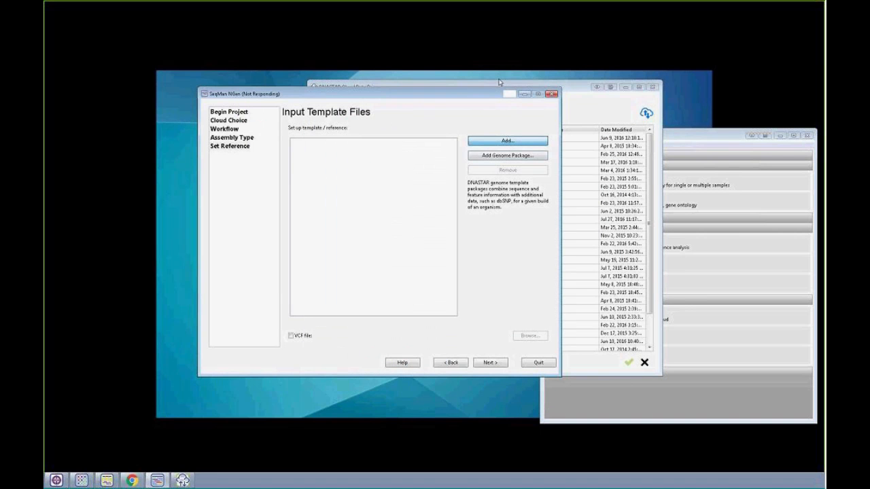
{"action": "left_click", "coordinate": [604, 95]}
{"action": "left_click", "coordinate": [652, 88]}
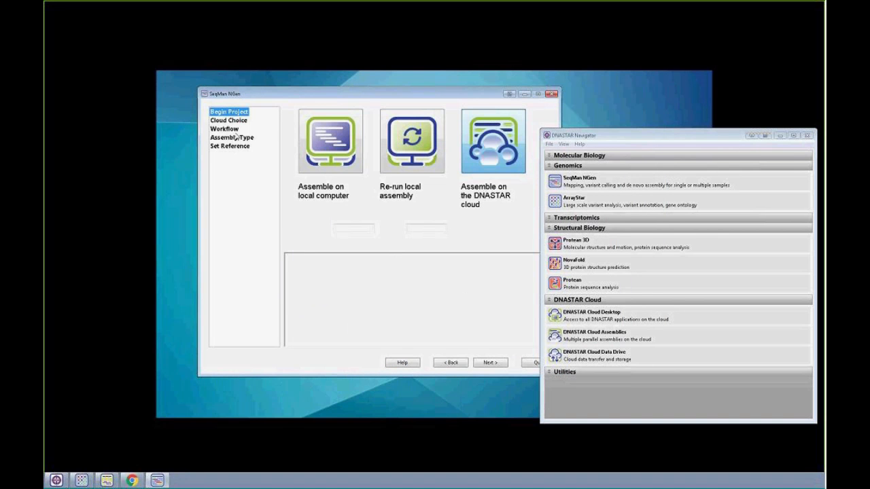
- Sign in to the cloud again from Begin Project and inspect the data upload window of the Cloud Data Drive, then close it
{"action": "left_click", "coordinate": [487, 368]}
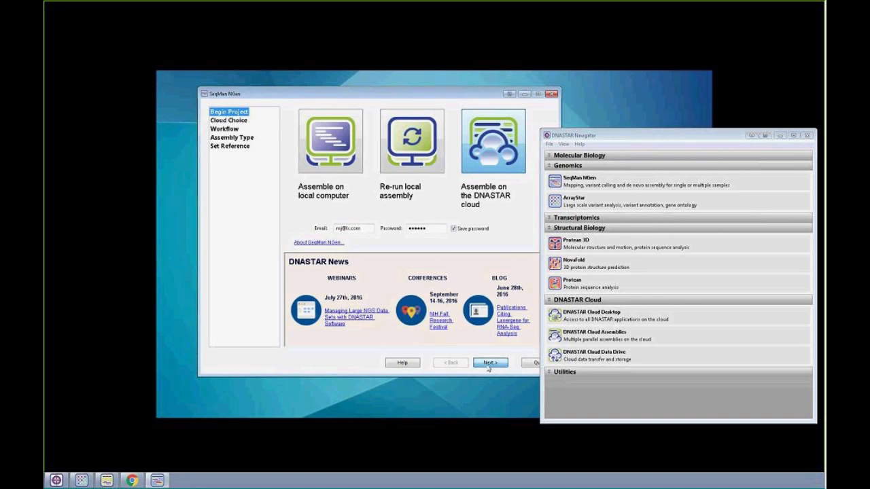
{"action": "left_click", "coordinate": [456, 237]}
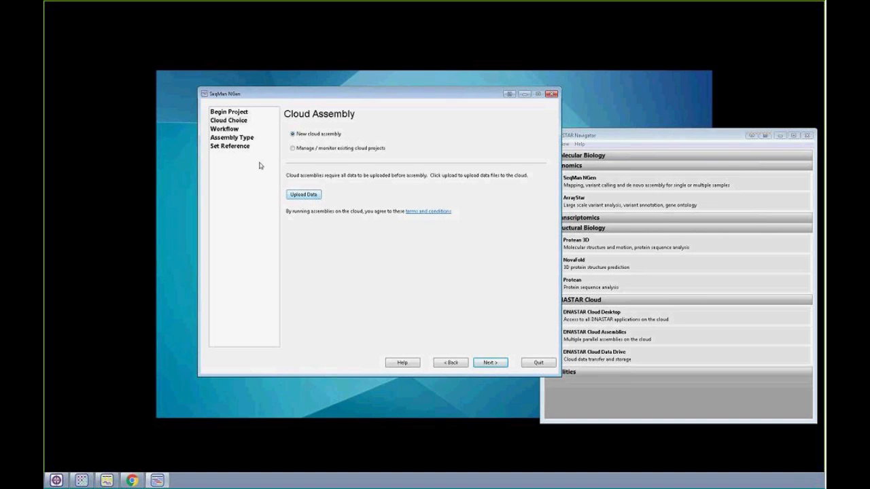
{"action": "left_click", "coordinate": [317, 198]}
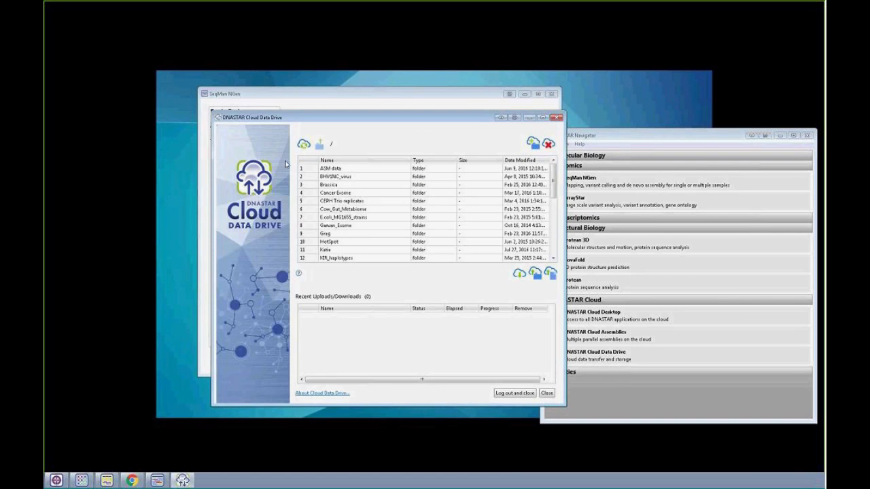
{"action": "left_click_drag", "start_coordinate": [555, 198], "coordinate": [539, 164]}
{"action": "left_click", "coordinate": [557, 117]}
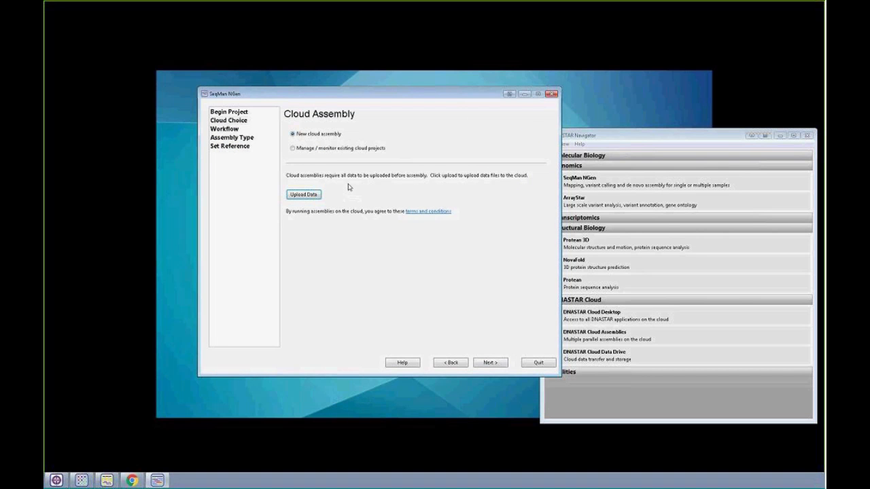
- Add the 3 MB Salmonella enterica gbk file from the Salmonella_strains cloud folder as the reference template
{"action": "left_click", "coordinate": [243, 148]}
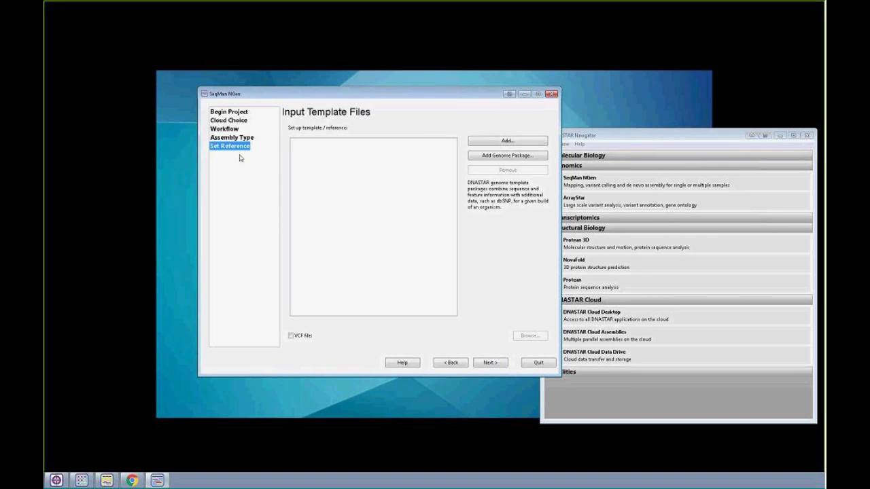
{"action": "left_click", "coordinate": [491, 143]}
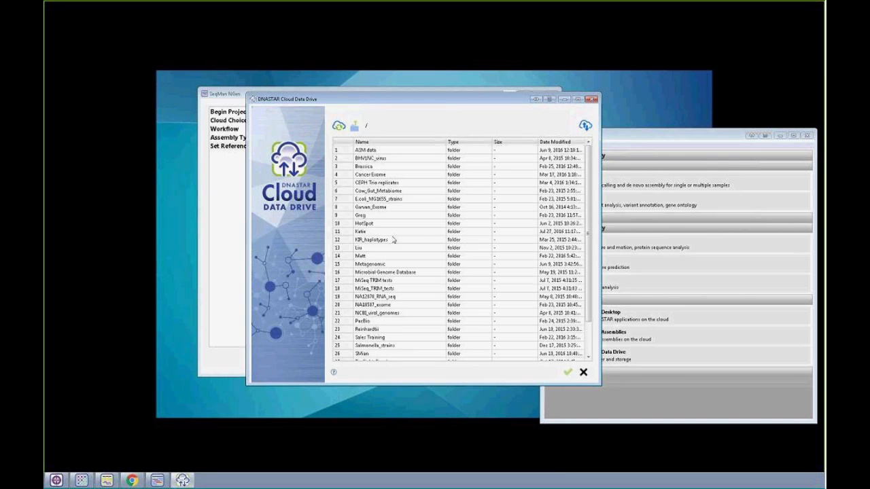
{"action": "left_click", "coordinate": [396, 346]}
{"action": "double_click", "coordinate": [396, 347]}
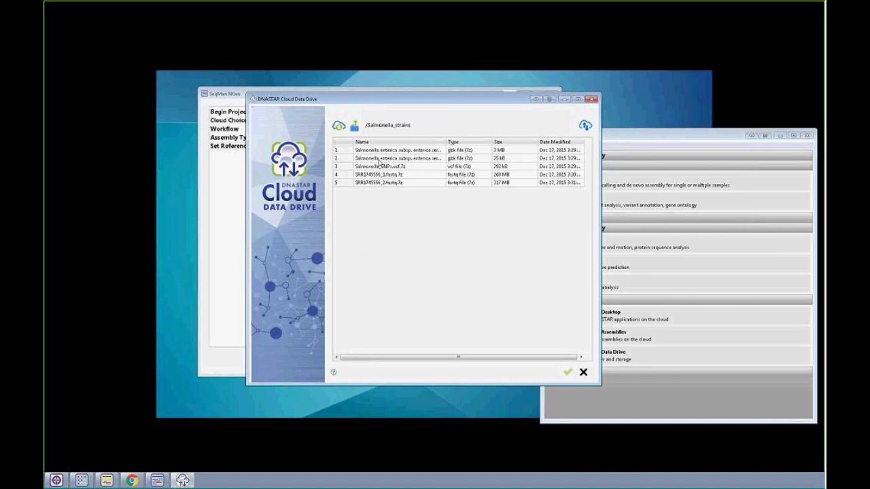
{"action": "left_click", "coordinate": [382, 151]}
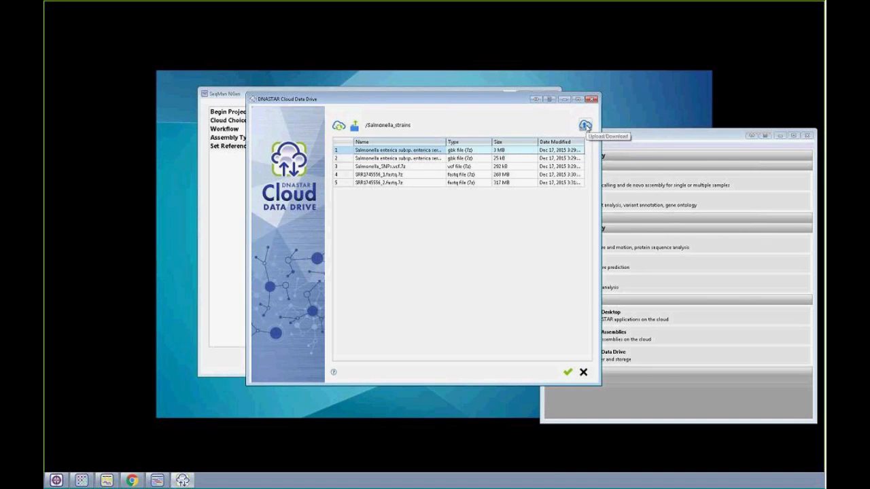
{"action": "left_click", "coordinate": [585, 126]}
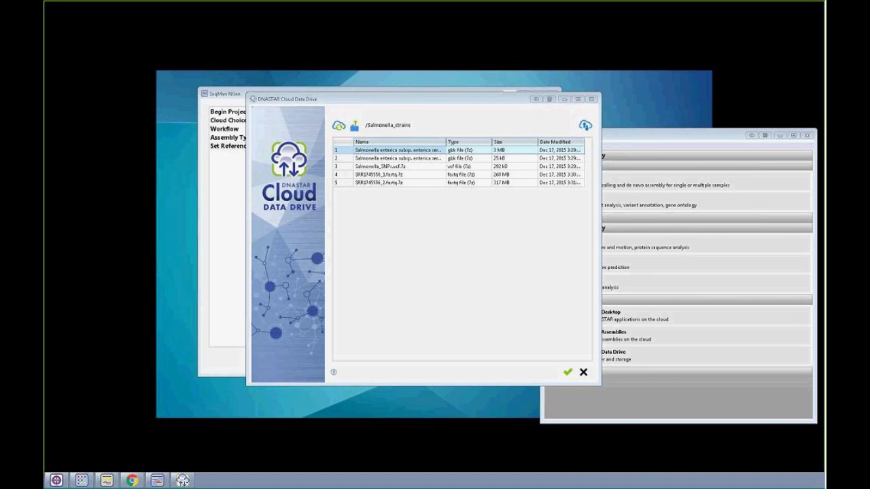
{"action": "left_click", "coordinate": [567, 373]}
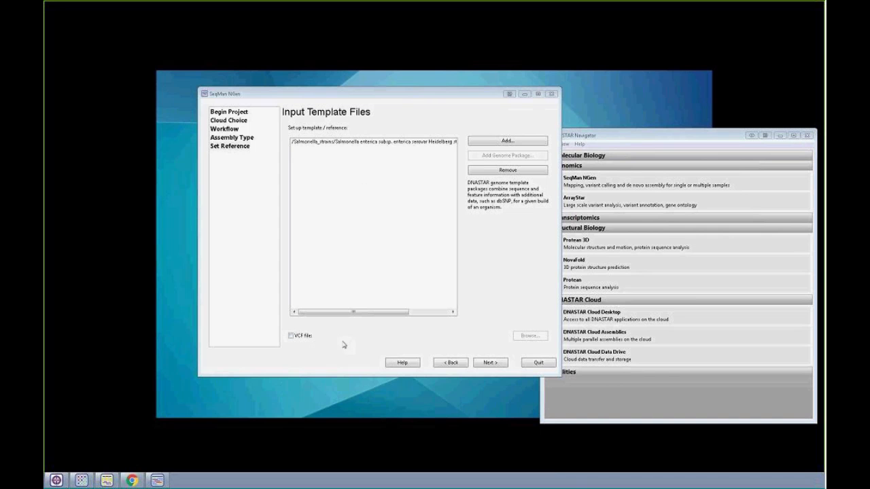
- Enable the VCF file option, assign Salmonella_SNPs.vcf.7z from the Salmonella_strains cloud folder, and proceed to the input sequences
{"action": "left_click", "coordinate": [292, 338]}
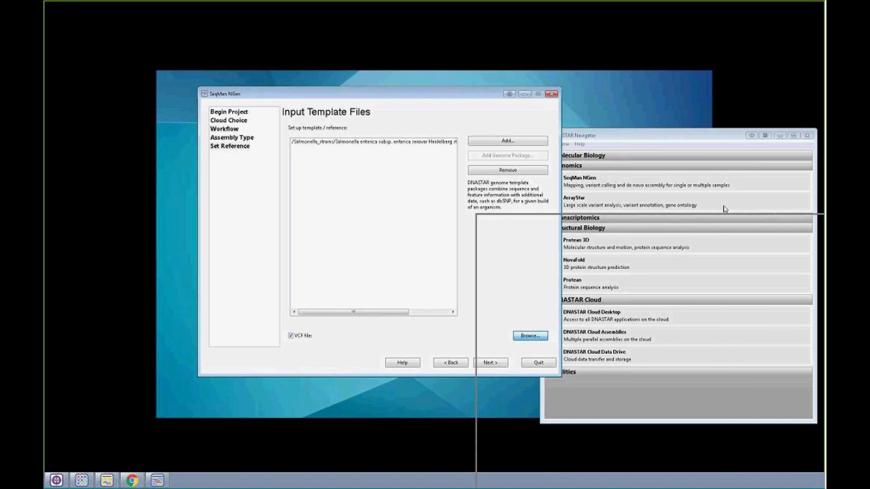
{"action": "left_click", "coordinate": [626, 245]}
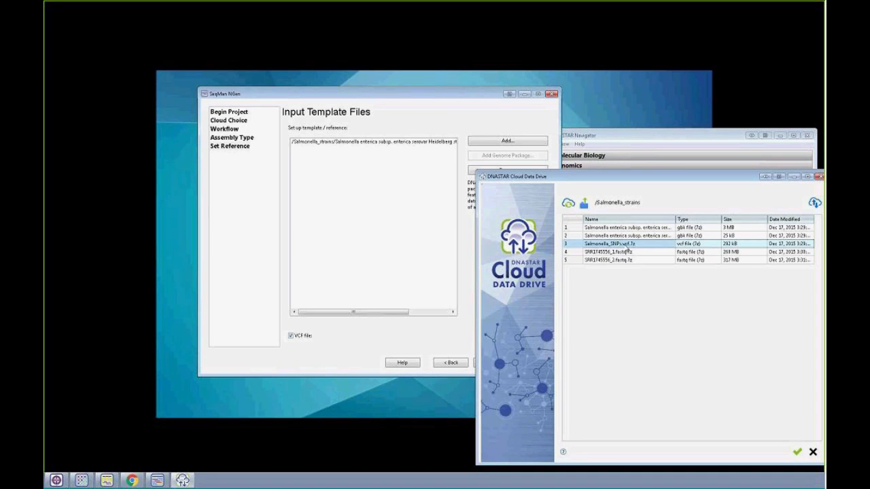
{"action": "left_click", "coordinate": [797, 453]}
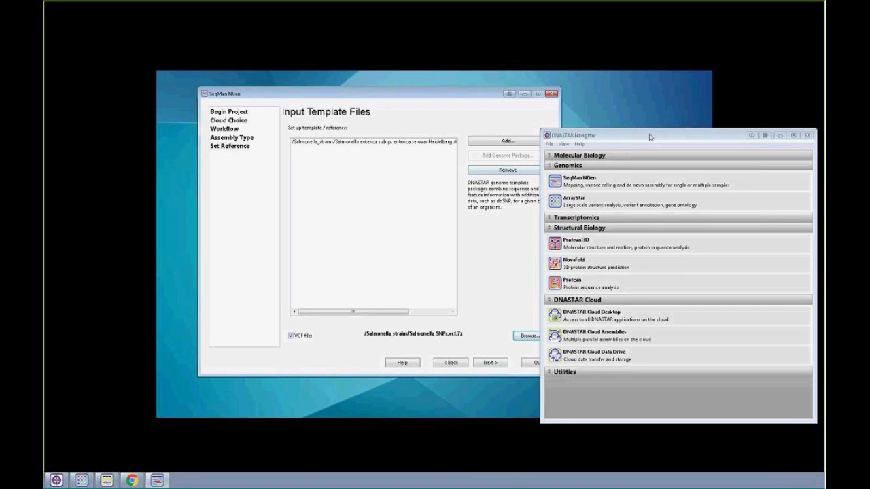
{"action": "left_click", "coordinate": [479, 97]}
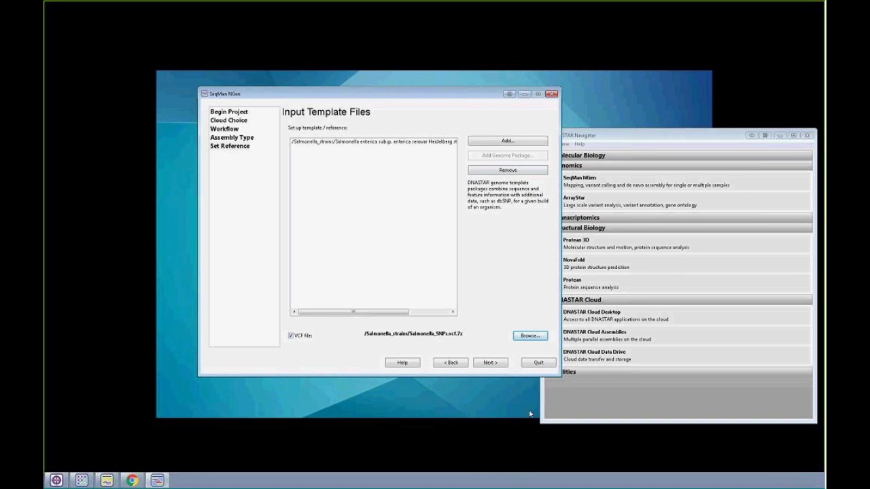
{"action": "left_click", "coordinate": [497, 363]}
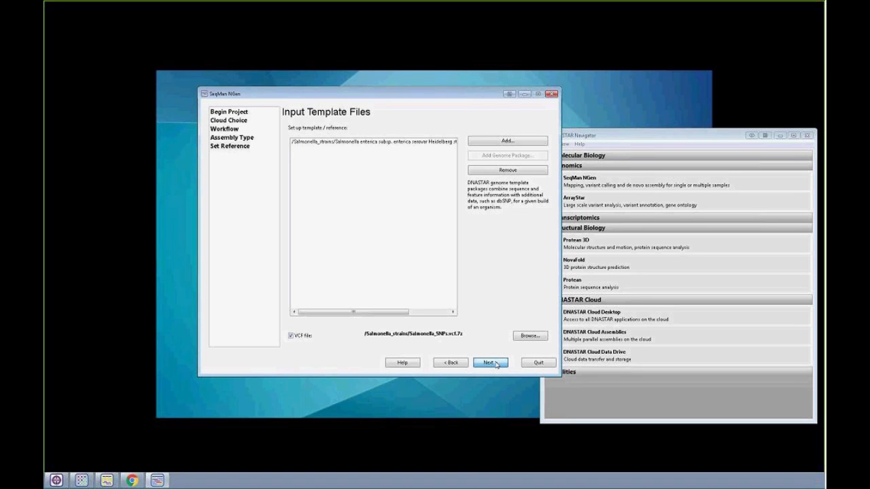
{"action": "left_click", "coordinate": [497, 363]}
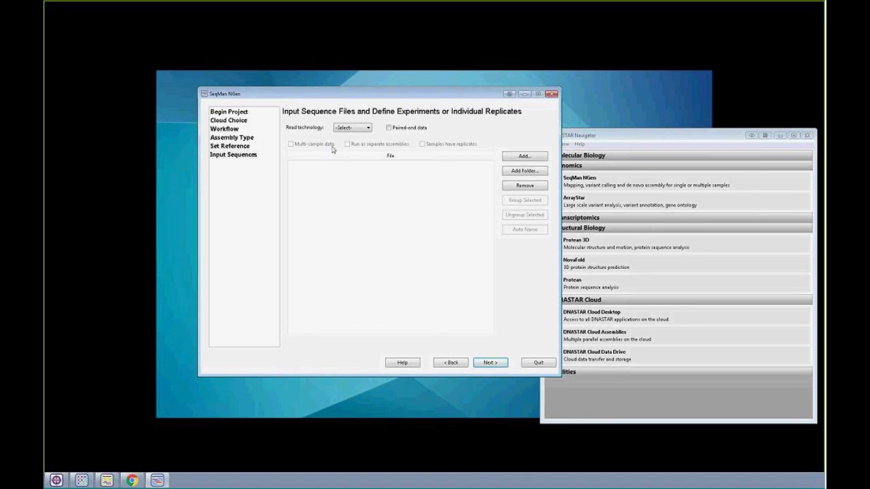
- Set the read technology to Illumina and browse the Cloud Data Drive to the /ASM data/Salmonella strains/data folder for read files
{"action": "left_click", "coordinate": [352, 128]}
{"action": "left_click", "coordinate": [353, 142]}
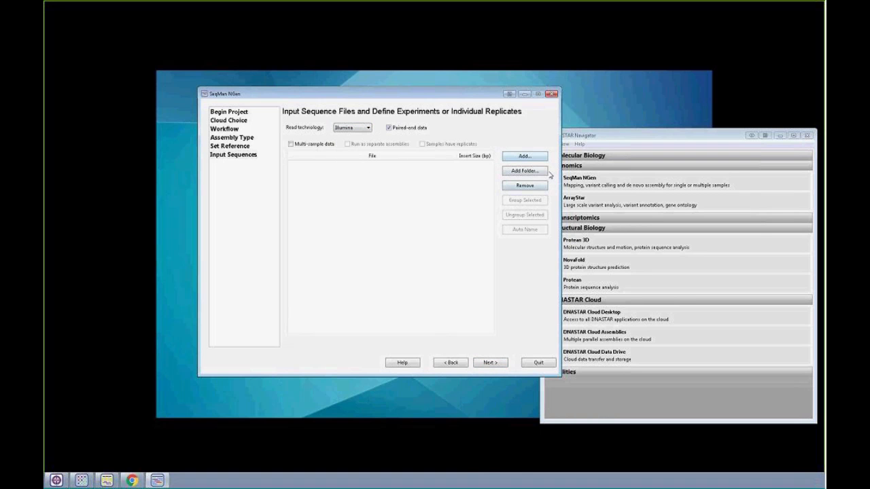
{"action": "left_click", "coordinate": [514, 157]}
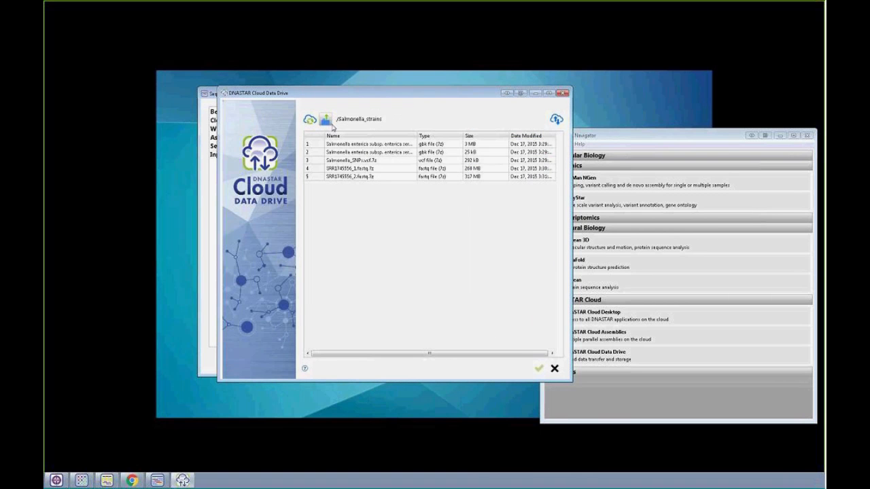
{"action": "left_click", "coordinate": [327, 121]}
{"action": "double_click", "coordinate": [342, 145]}
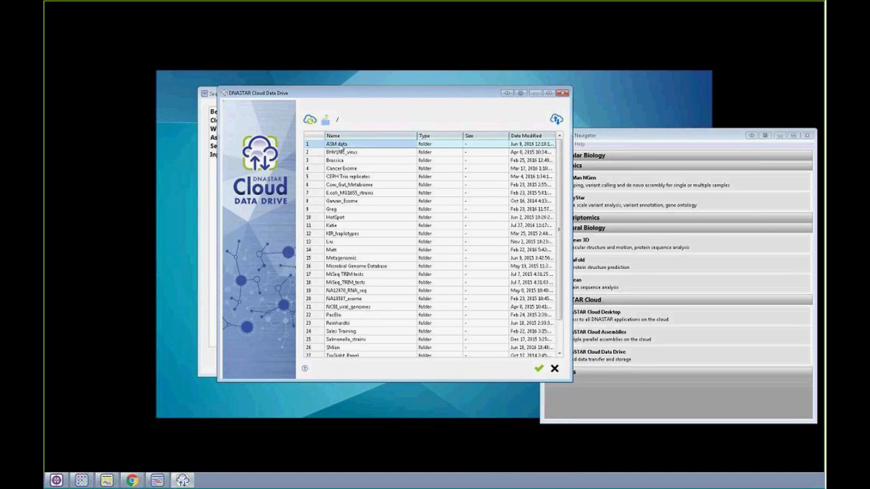
{"action": "double_click", "coordinate": [338, 162]}
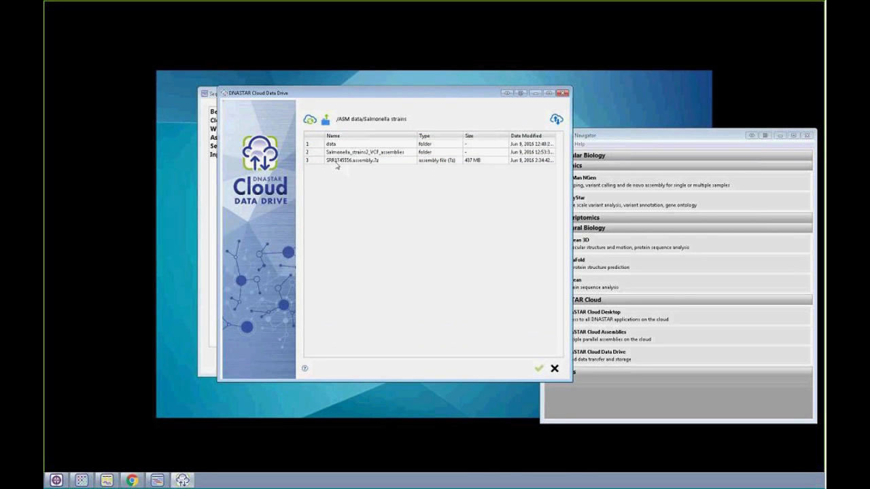
{"action": "left_click", "coordinate": [336, 145]}
{"action": "double_click", "coordinate": [337, 146]}
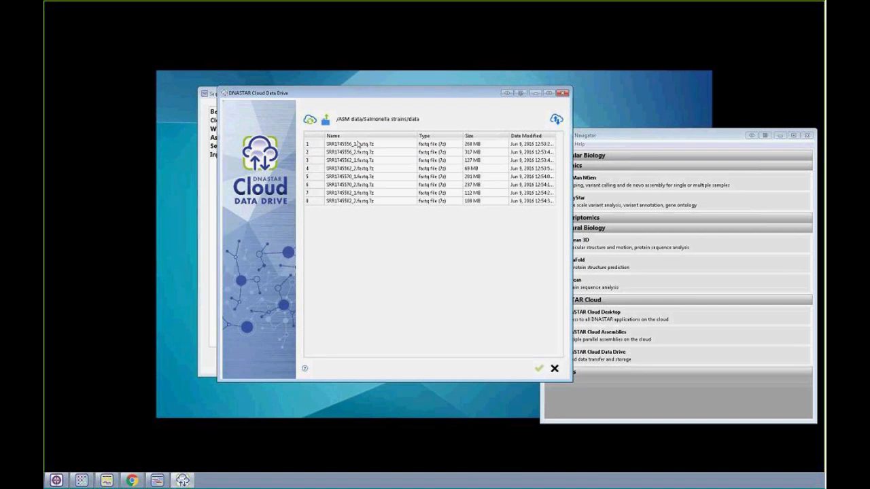
- Add all eight paired fastq files in the folder as input reads with a 500 bp insert size
{"action": "left_click", "coordinate": [358, 144]}
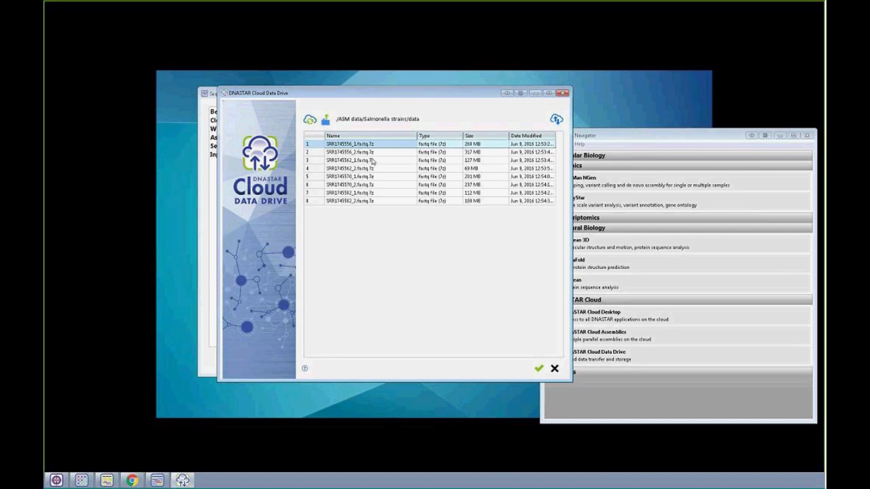
{"action": "left_click", "coordinate": [372, 203], "text": "shift"}
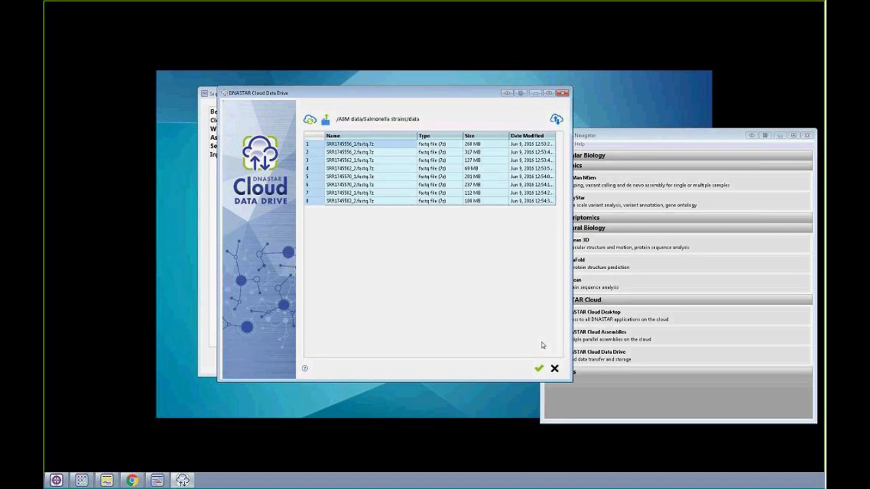
{"action": "left_click", "coordinate": [539, 368]}
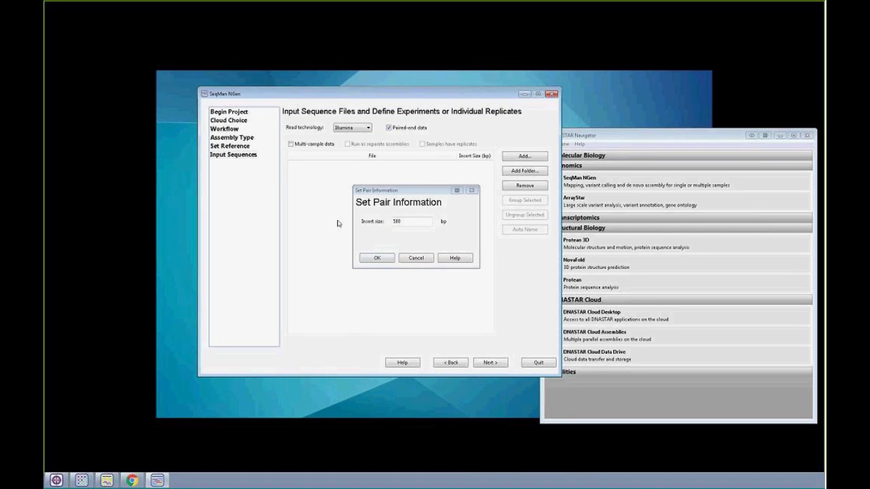
{"action": "left_click", "coordinate": [383, 261]}
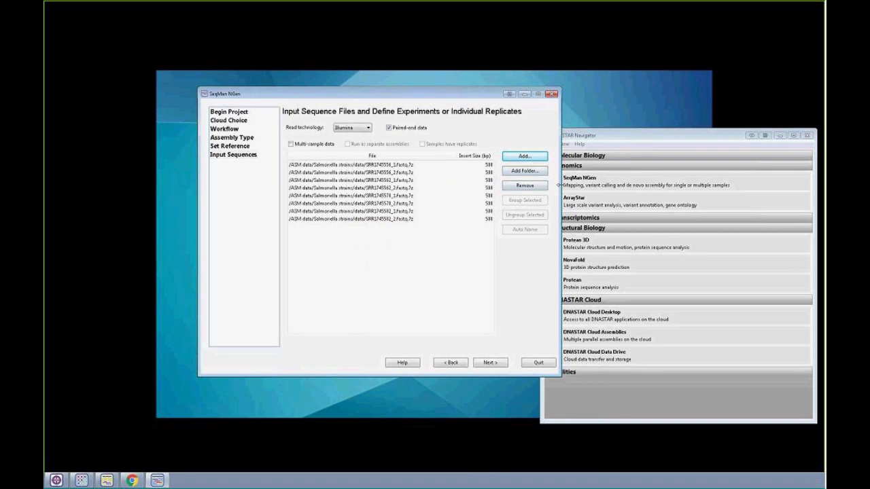
- Mark the reads as multi-sample data and name the experiment S1 for the first pair of fastq files
{"action": "left_click_drag", "start_coordinate": [559, 184], "coordinate": [591, 185]}
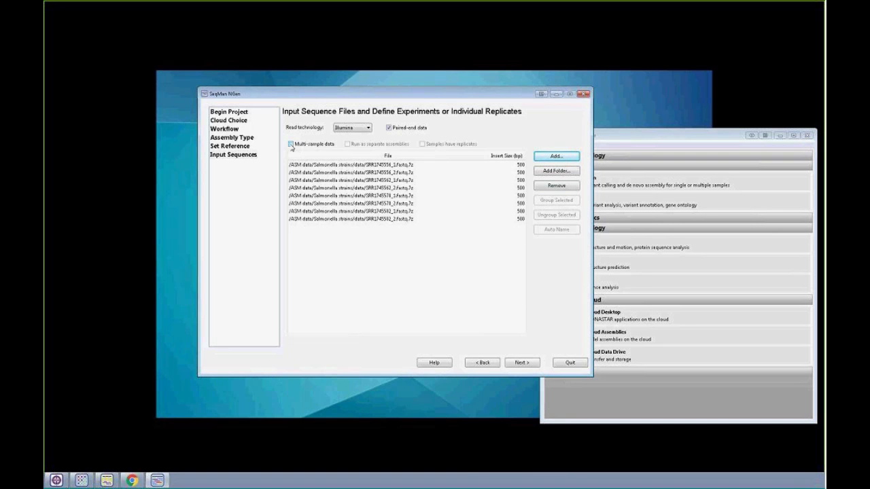
{"action": "left_click", "coordinate": [291, 145]}
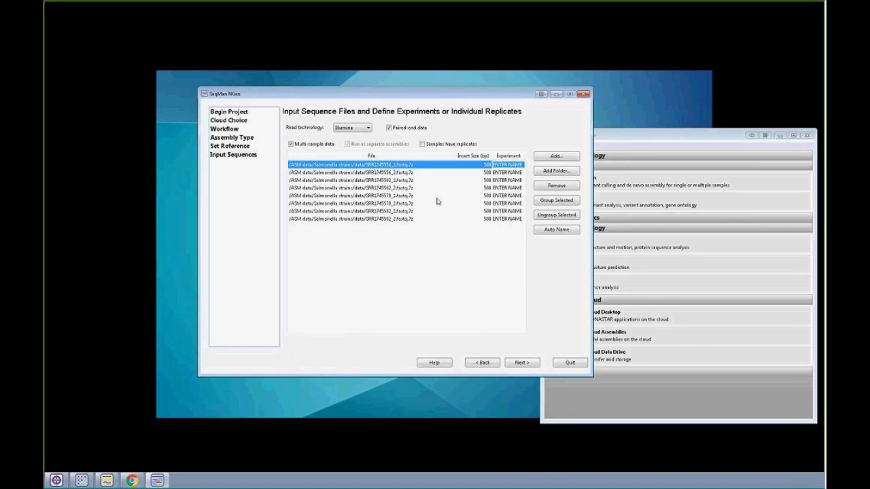
{"action": "double_click", "coordinate": [509, 168]}
{"action": "type", "text": "S1"}
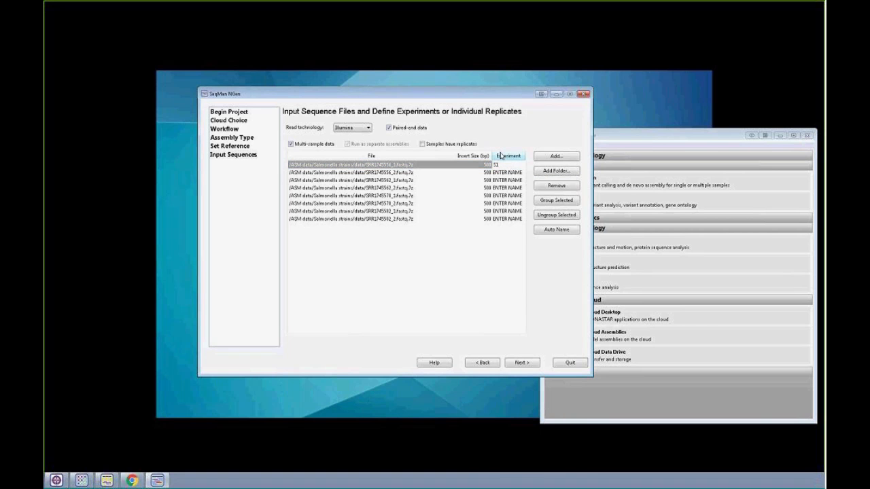
{"action": "left_click", "coordinate": [499, 173]}
{"action": "double_click", "coordinate": [499, 173]}
{"action": "type", "text": "S1"}
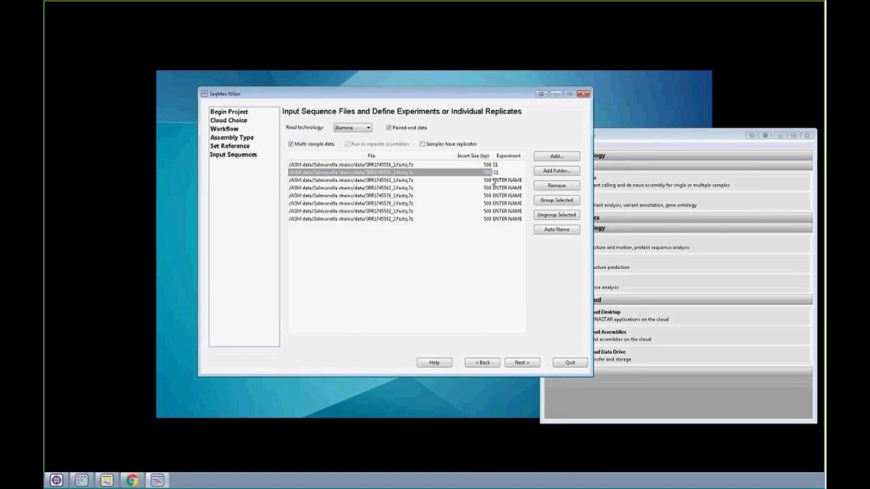
- Name the experiment S2 for the second pair of fastq files and S3 for the third pair
{"action": "left_click", "coordinate": [496, 181]}
{"action": "type", "text": "S2"}
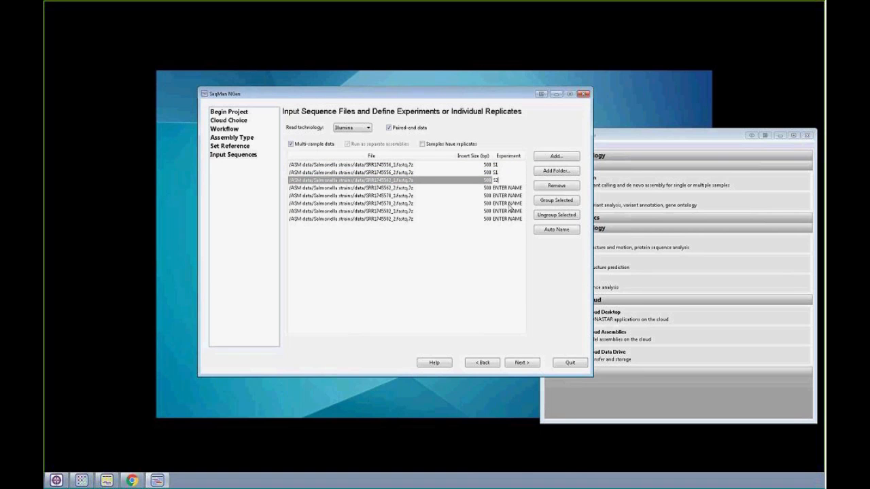
{"action": "left_click", "coordinate": [511, 188]}
{"action": "type", "text": "S2"}
{"action": "left_click", "coordinate": [516, 204]}
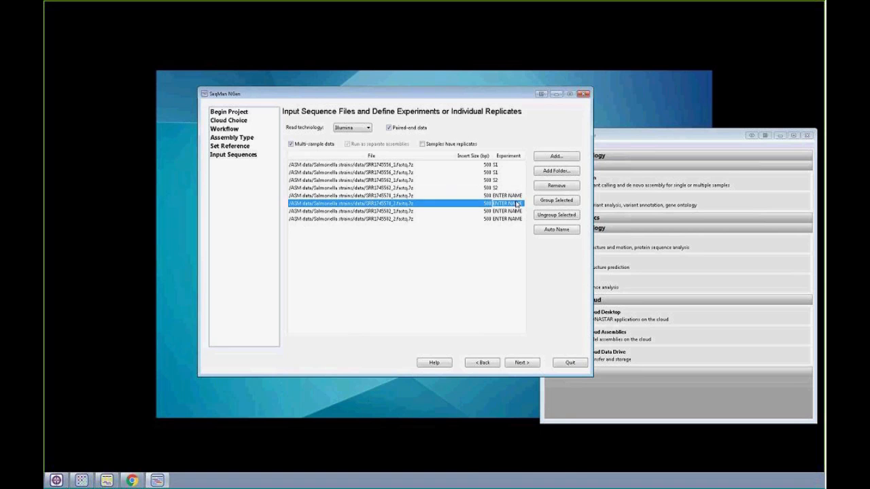
{"action": "left_click", "coordinate": [514, 196]}
{"action": "type", "text": "S3"}
{"action": "left_click", "coordinate": [512, 204]}
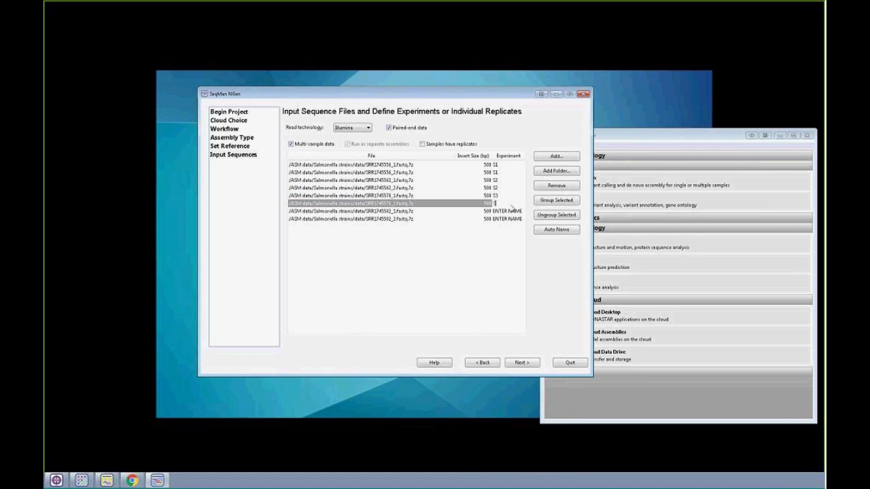
{"action": "type", "text": "S3"}
- Name the experiment S4 for the last pair of fastq files
{"action": "left_click", "coordinate": [512, 211]}
{"action": "type", "text": "S"}
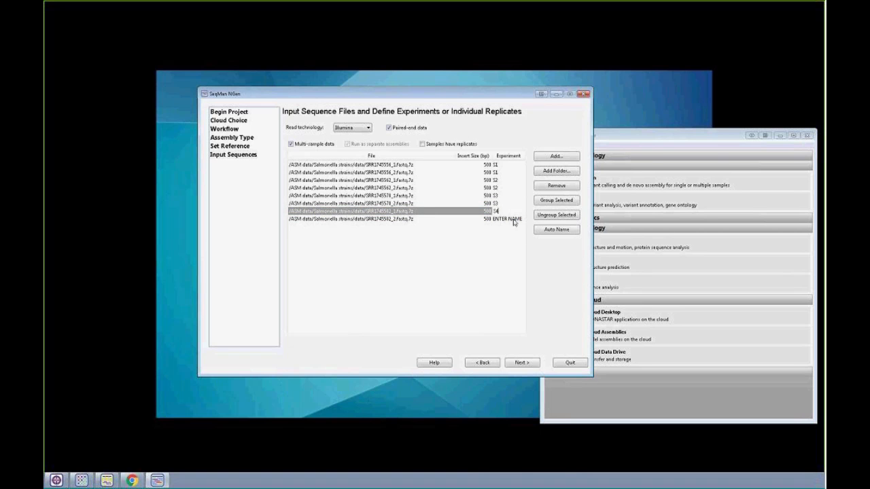
{"action": "type", "text": "4"}
{"action": "left_click", "coordinate": [515, 219]}
{"action": "type", "text": "S4"}
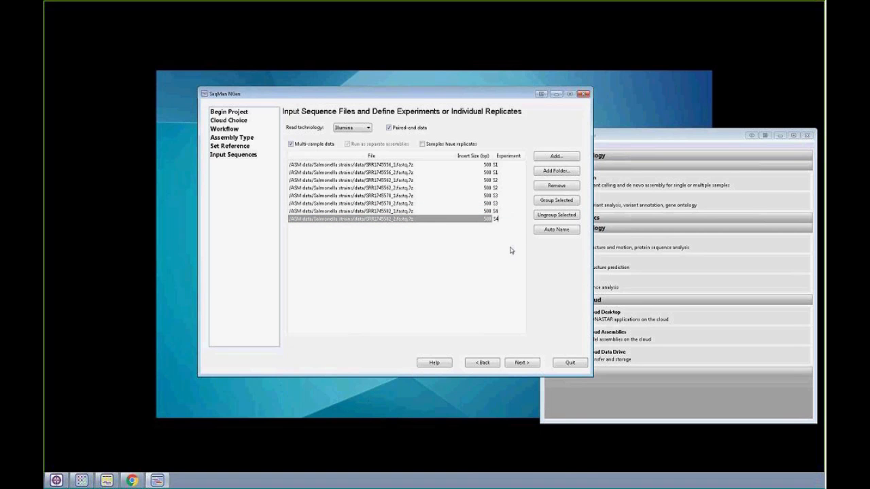
{"action": "key", "text": "Return"}
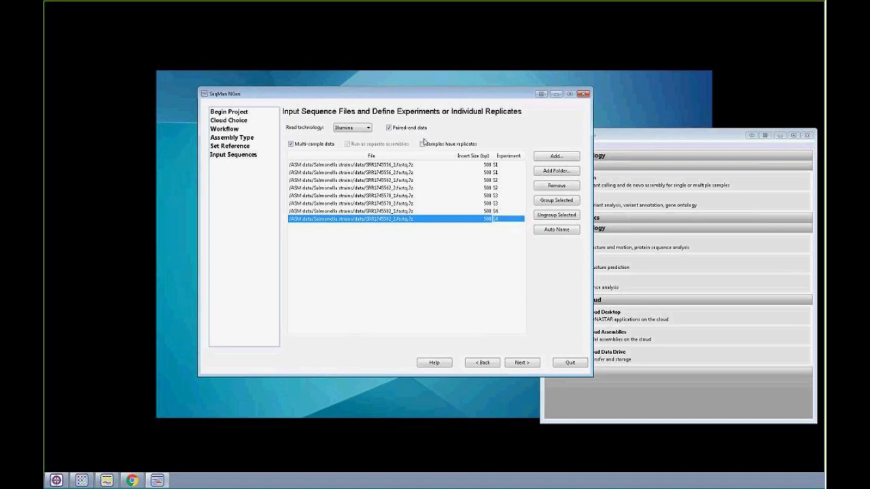
- Continue without choosing a control experiment, set the variant detection mode to Haploid, and proceed to the assembly output
{"action": "left_click", "coordinate": [522, 363]}
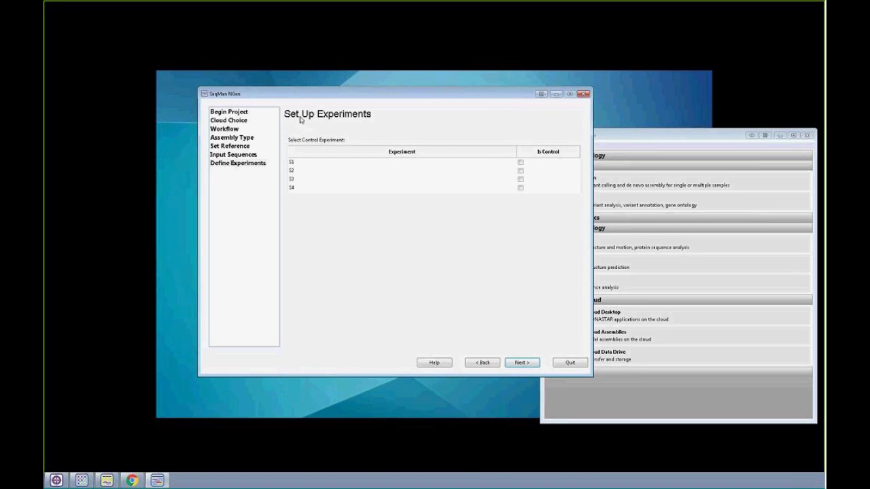
{"action": "left_click", "coordinate": [522, 362]}
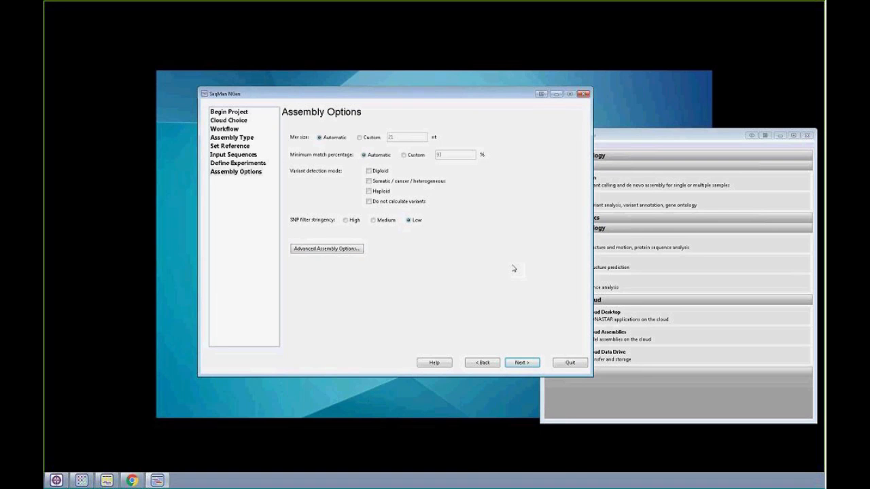
{"action": "left_click", "coordinate": [369, 193]}
{"action": "left_click", "coordinate": [522, 363]}
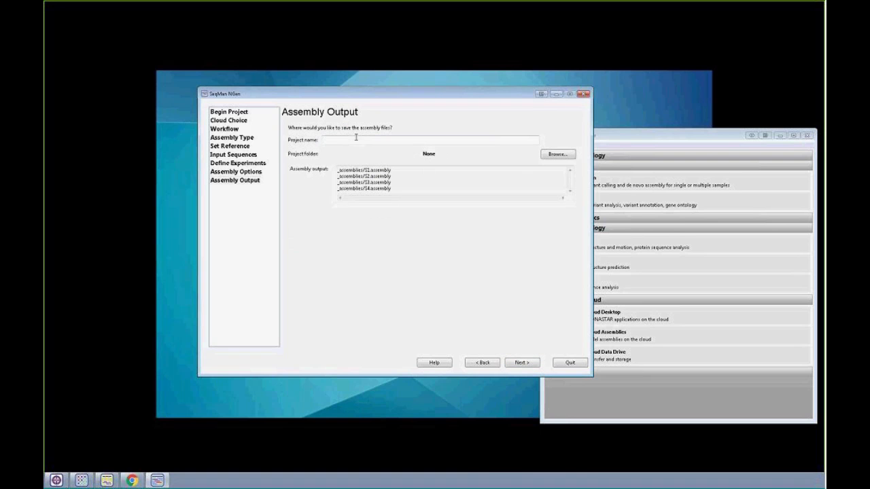
- Name the assembly project WebinarDemo
{"action": "left_click", "coordinate": [356, 138]}
{"action": "type", "text": "Webinar"}
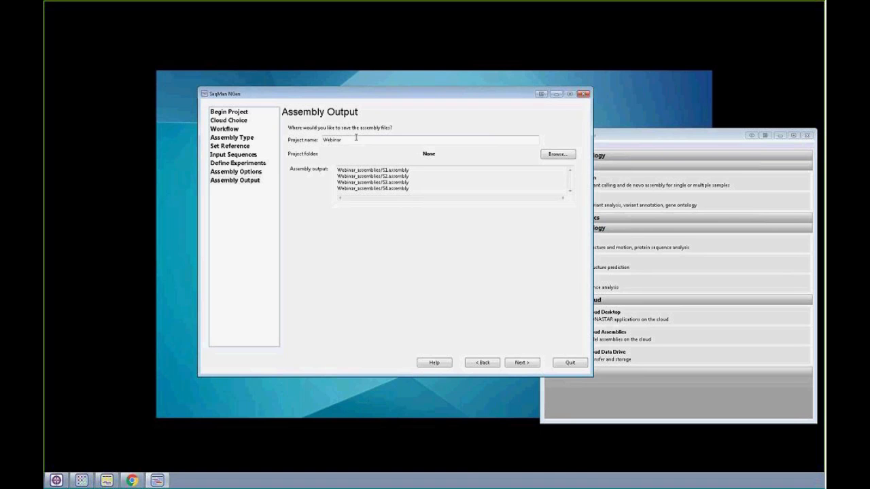
{"action": "type", "text": "Demo"}
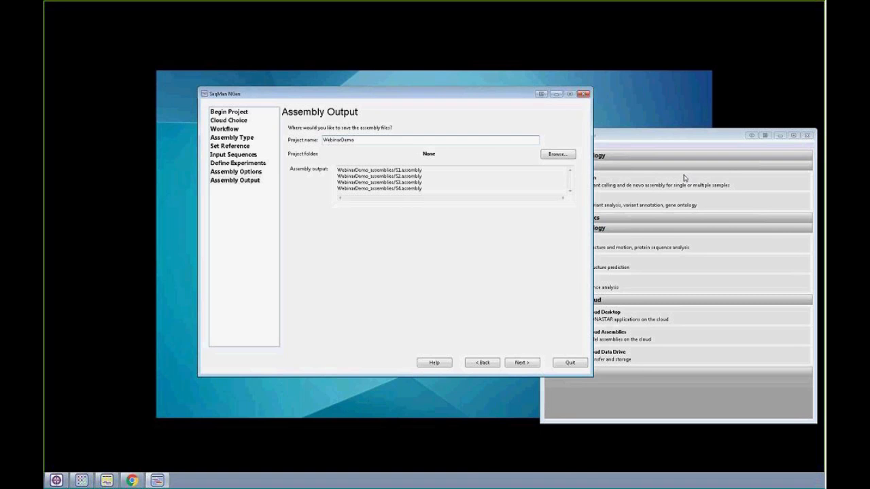
- Browse for the project folder and create a new folder named CloudWebinar at the root of the Cloud Data Drive
{"action": "left_click", "coordinate": [563, 156]}
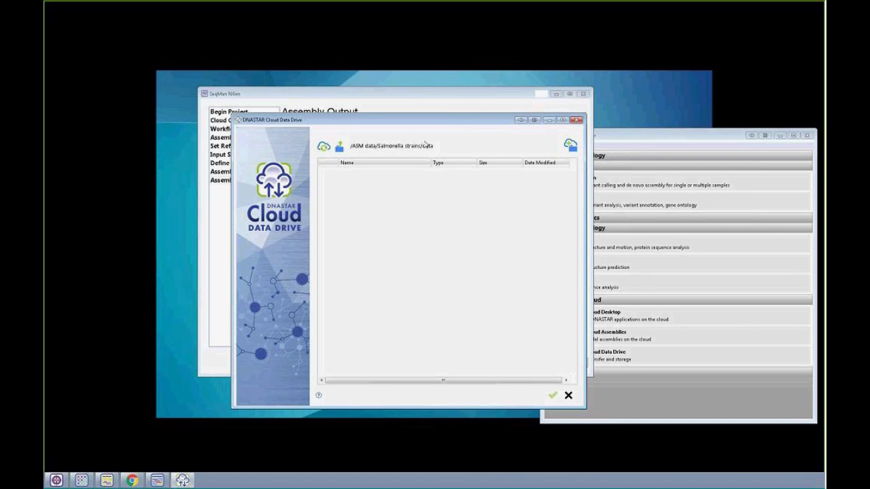
{"action": "left_click", "coordinate": [339, 147]}
{"action": "left_click", "coordinate": [339, 147]}
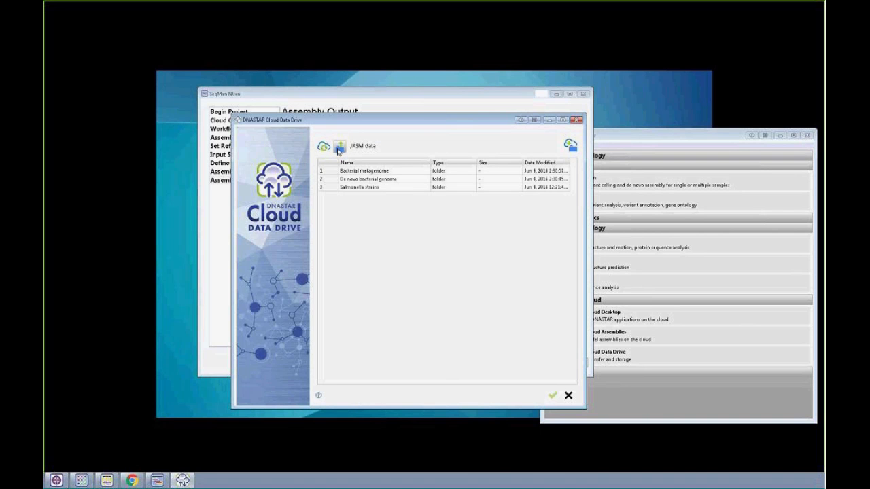
{"action": "left_click", "coordinate": [339, 148]}
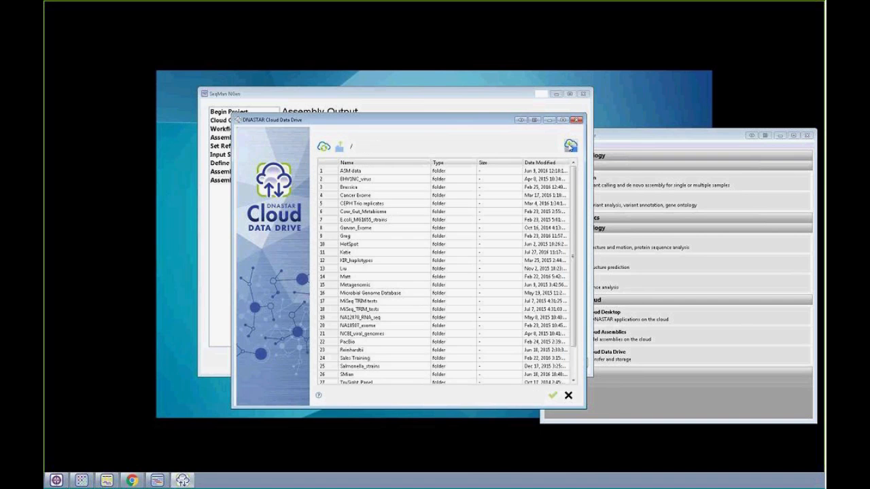
{"action": "left_click", "coordinate": [571, 147]}
{"action": "type", "text": "CloudWebinar"}
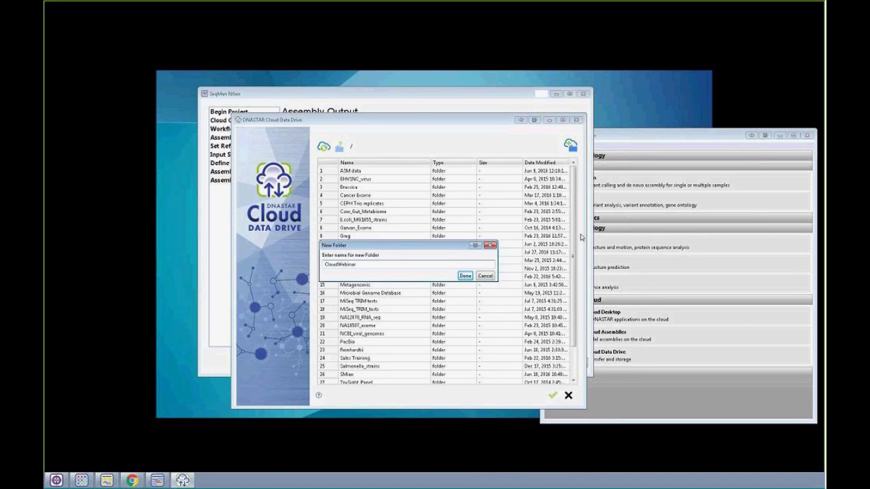
{"action": "left_click", "coordinate": [465, 276]}
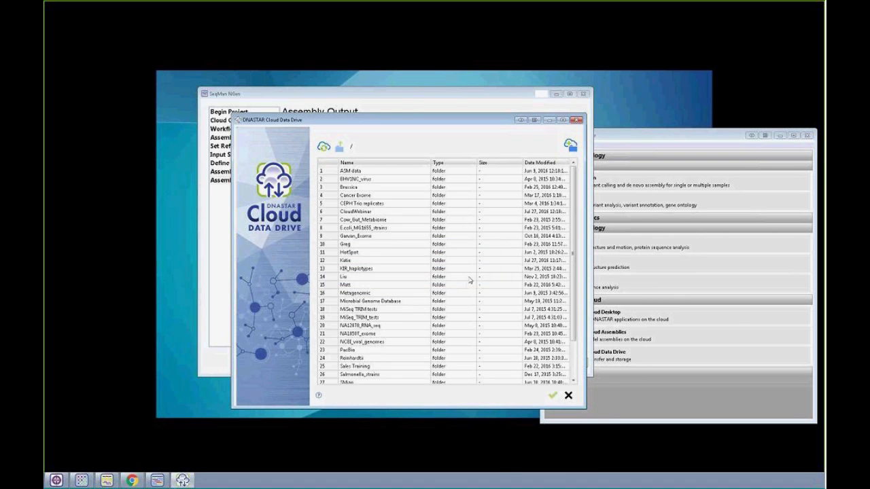
- Choose the CloudWebinar folder as the project folder and continue from the assembly output to the run page
{"action": "left_click", "coordinate": [357, 214]}
{"action": "left_click", "coordinate": [552, 395]}
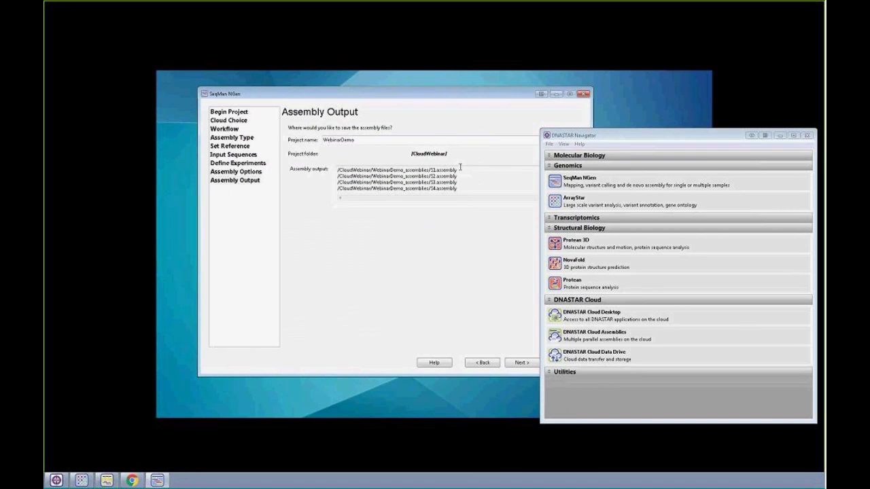
{"action": "left_click", "coordinate": [400, 89]}
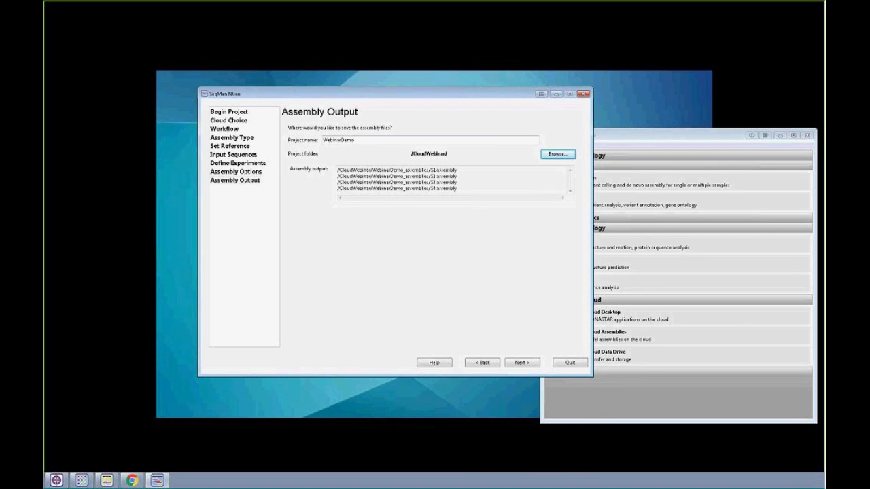
{"action": "left_click", "coordinate": [531, 365]}
{"action": "left_click", "coordinate": [531, 365]}
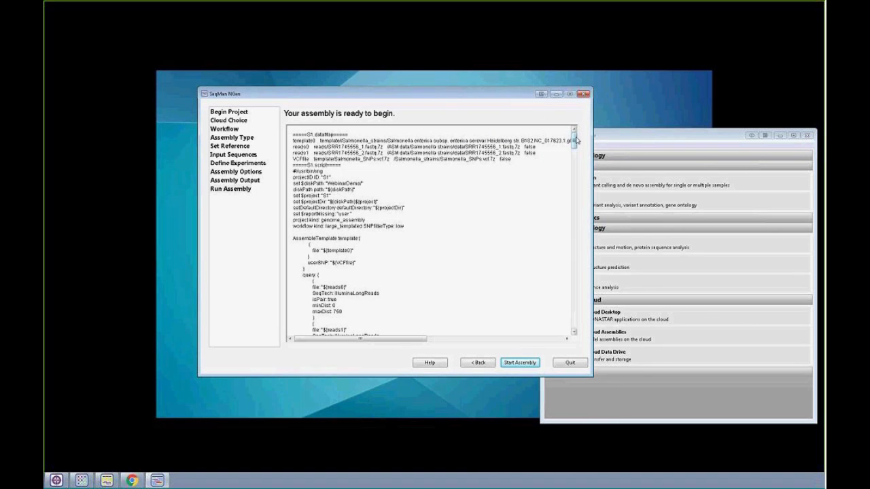
- Review the generated script, then start the assembly on the cloud and proceed to the Cloud Assemblies monitor
{"action": "left_click_drag", "start_coordinate": [574, 140], "coordinate": [573, 320]}
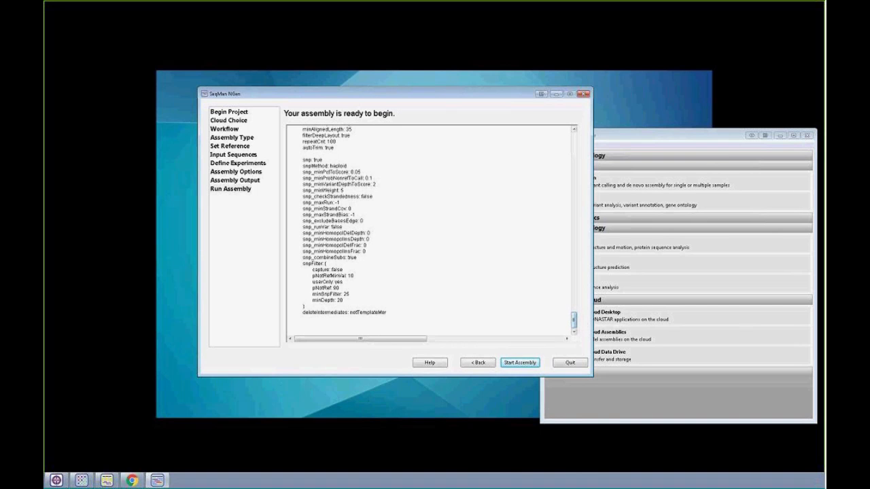
{"action": "left_click", "coordinate": [517, 365]}
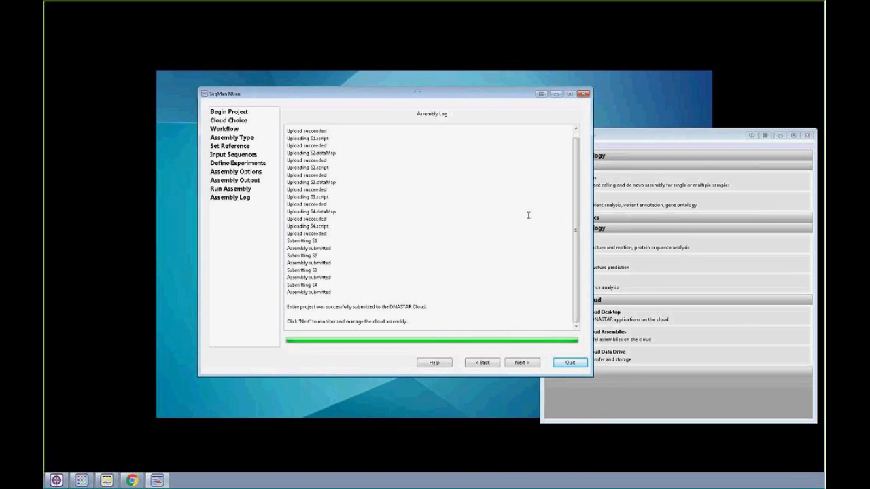
{"action": "left_click", "coordinate": [528, 365]}
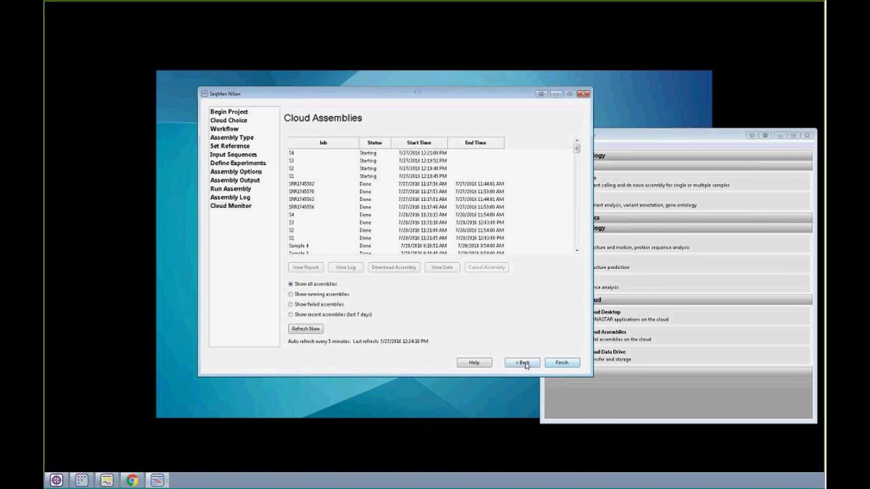
{"action": "left_click", "coordinate": [523, 363]}
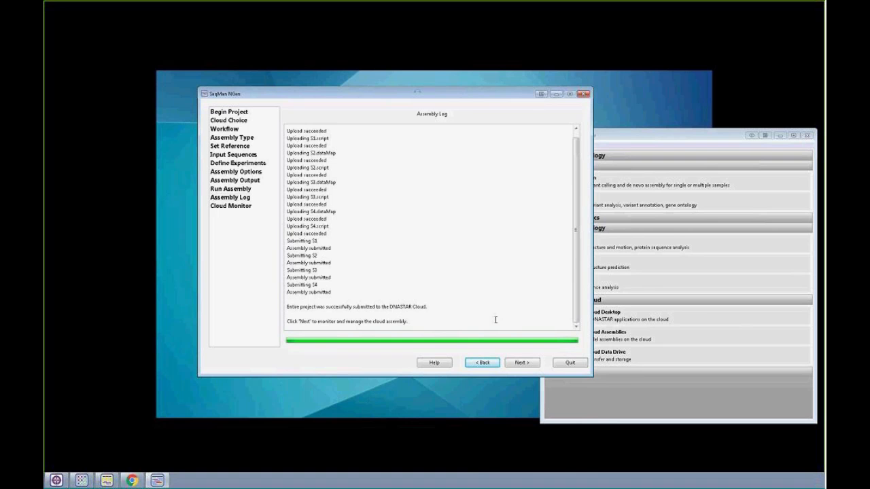
{"action": "left_click", "coordinate": [523, 363]}
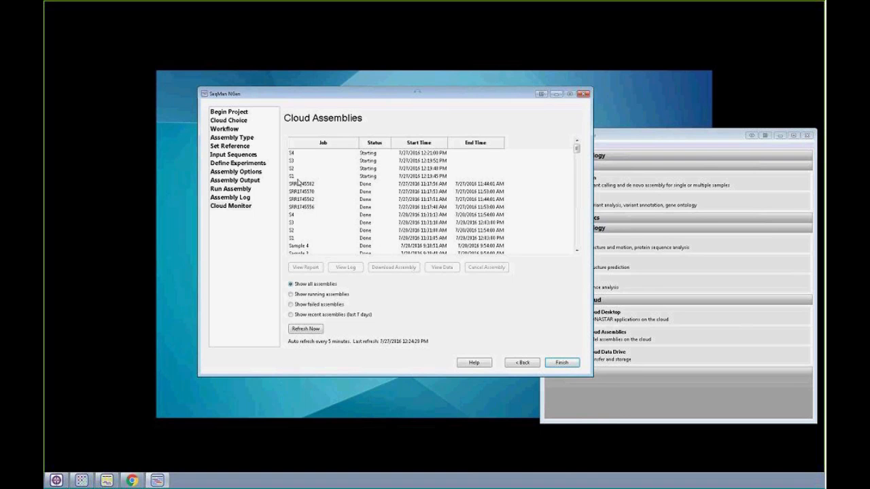
- View the data files of the completed SRR1745582 assembly, then close the Cloud Data Drive window
{"action": "left_click", "coordinate": [299, 183]}
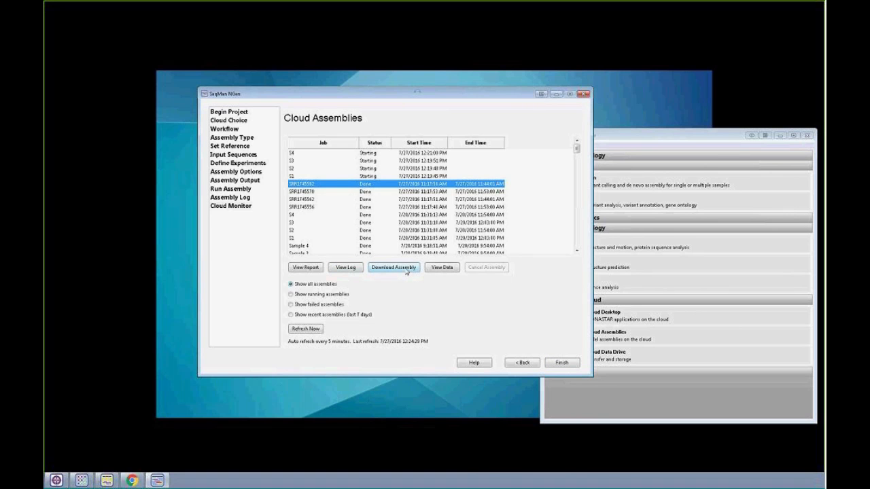
{"action": "left_click", "coordinate": [442, 269]}
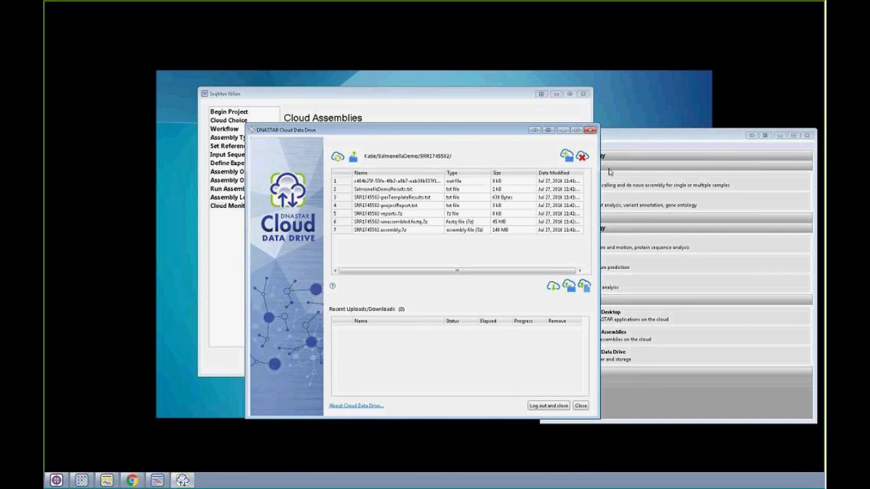
{"action": "left_click", "coordinate": [591, 130]}
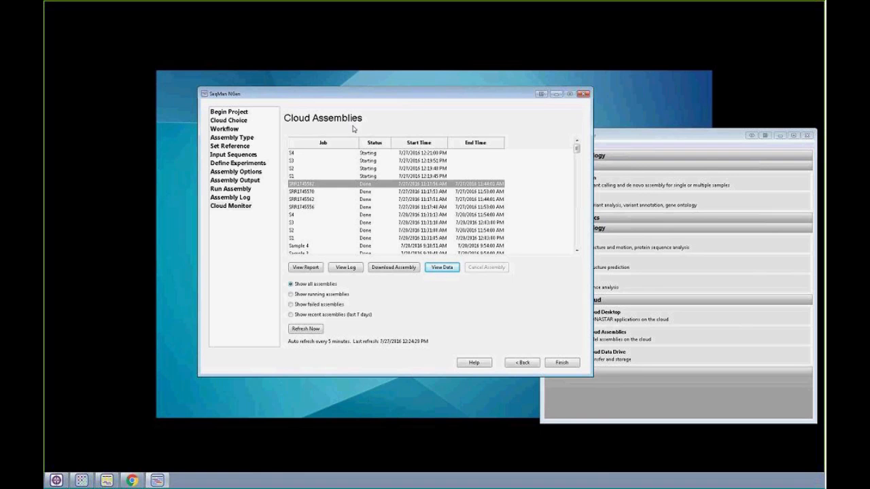
- Open the DNASTAR Cloud Assemblies Web Monitor Tool from DNASTAR Navigator and log in with the account e-mail and password
{"action": "left_click", "coordinate": [677, 405]}
{"action": "mouse_move", "coordinate": [615, 338]}
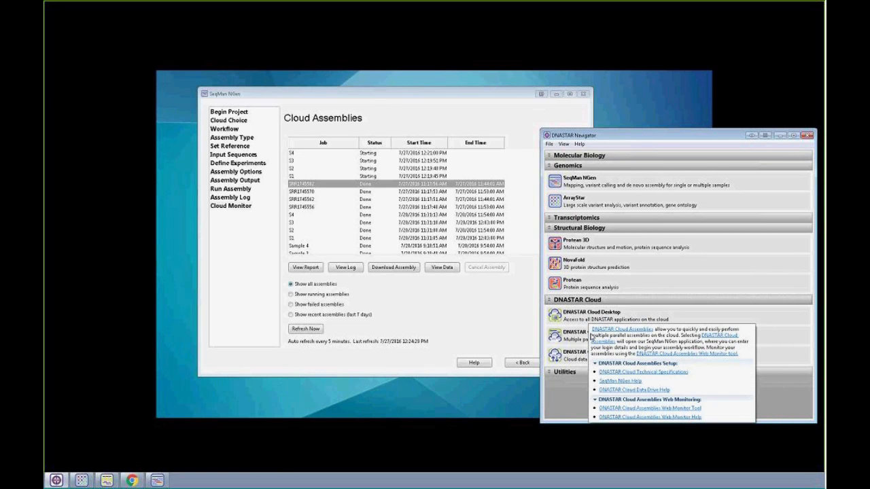
{"action": "left_click", "coordinate": [632, 409]}
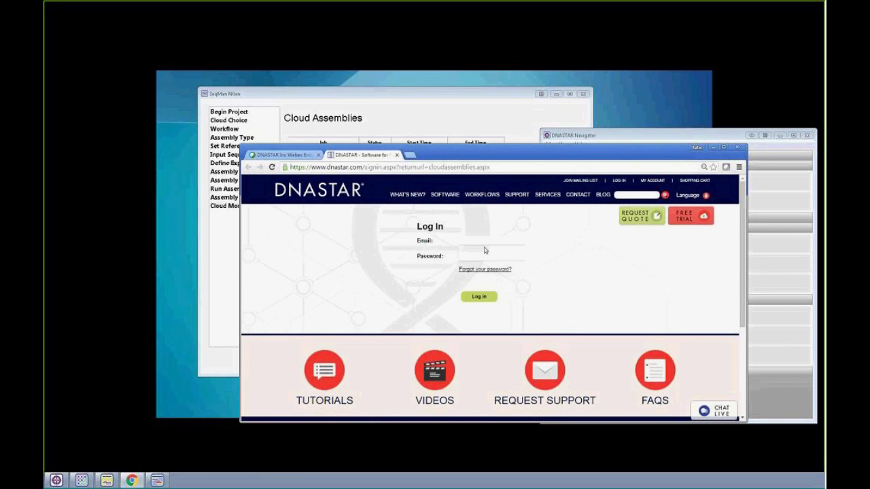
{"action": "double_click", "coordinate": [472, 252]}
{"action": "left_click", "coordinate": [469, 243]}
{"action": "type", "text": "mj"}
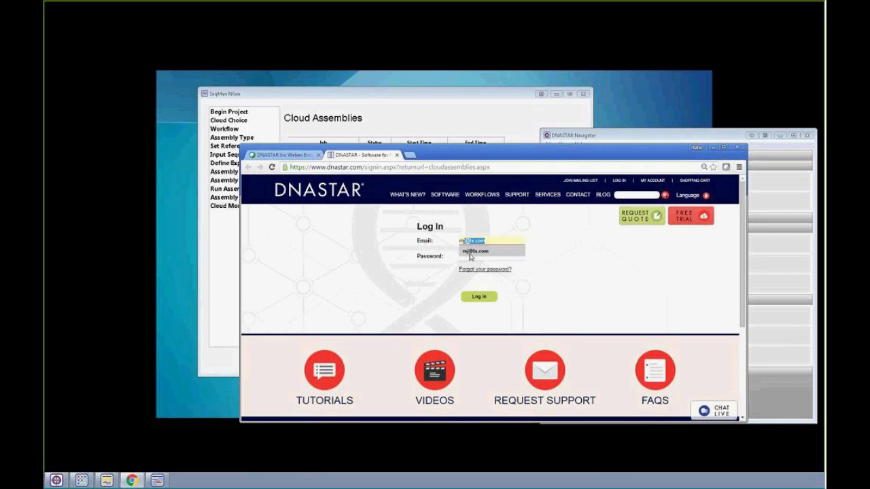
{"action": "left_click", "coordinate": [469, 251]}
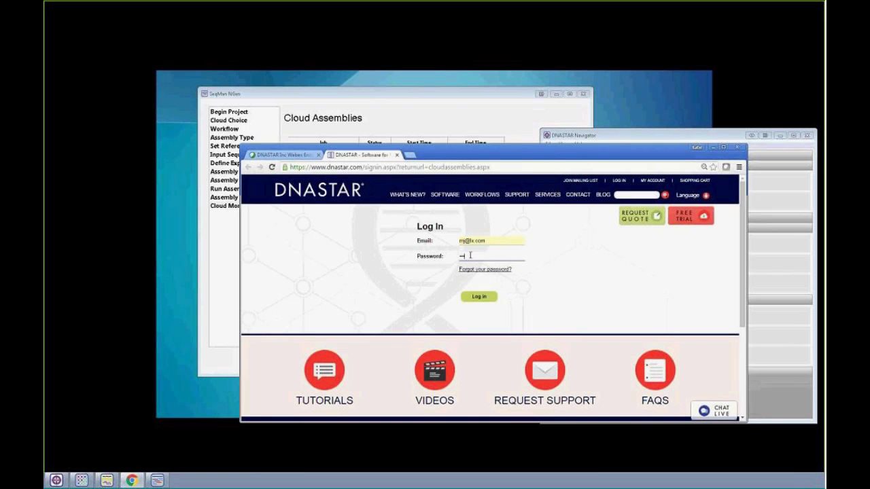
{"action": "left_click", "coordinate": [486, 299]}
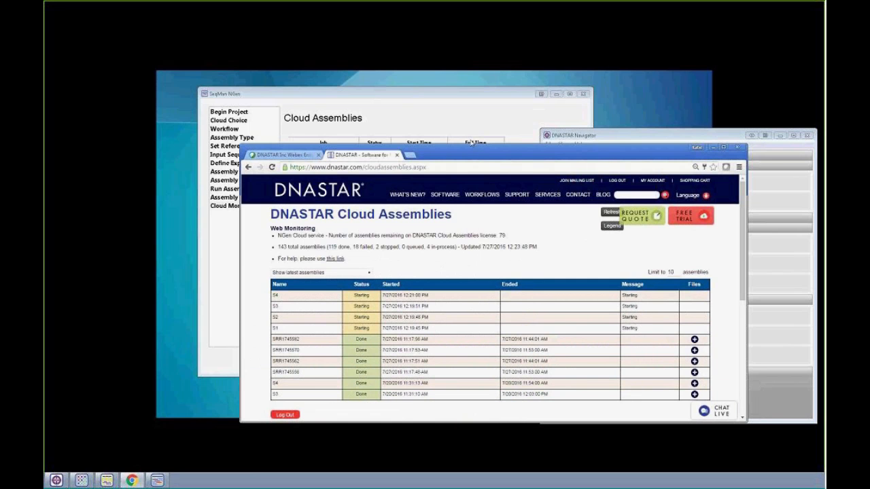
- Filter the web monitoring list by running, recent (up to 7 days old) and latest assemblies, then minimize the browser
{"action": "left_click_drag", "start_coordinate": [465, 151], "coordinate": [484, 55]}
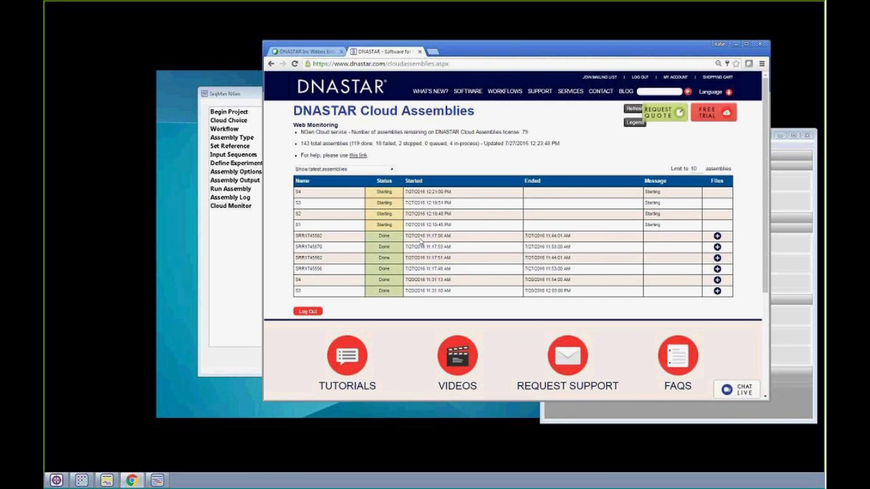
{"action": "left_click", "coordinate": [391, 171]}
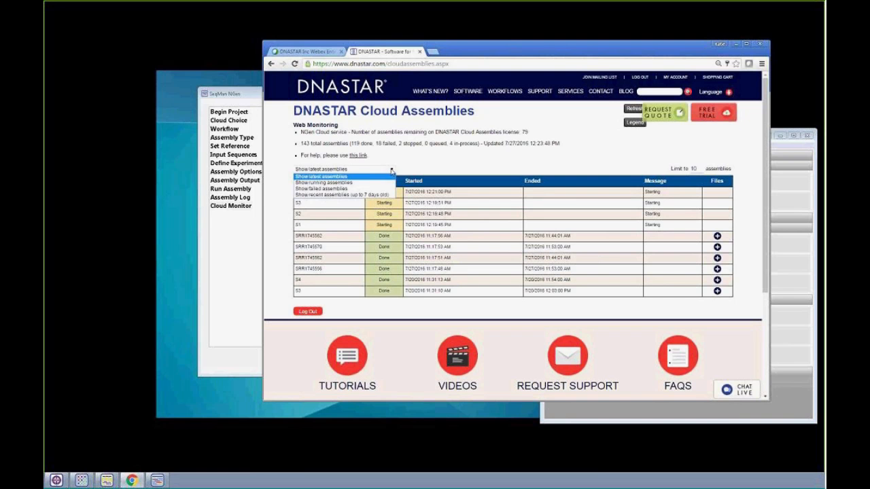
{"action": "left_click", "coordinate": [364, 183]}
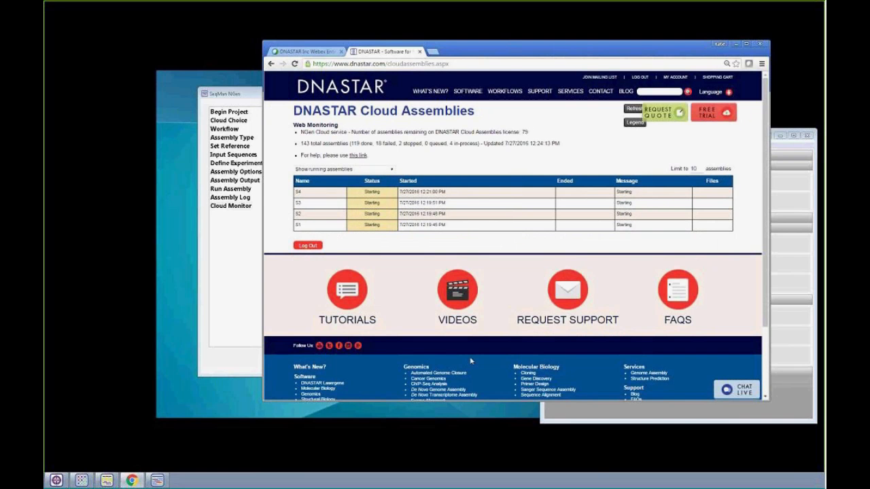
{"action": "left_click", "coordinate": [368, 171]}
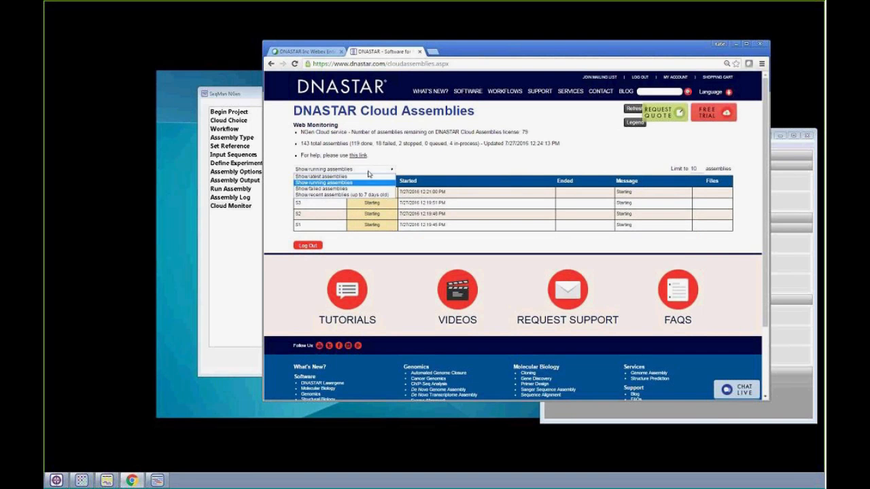
{"action": "left_click", "coordinate": [357, 195]}
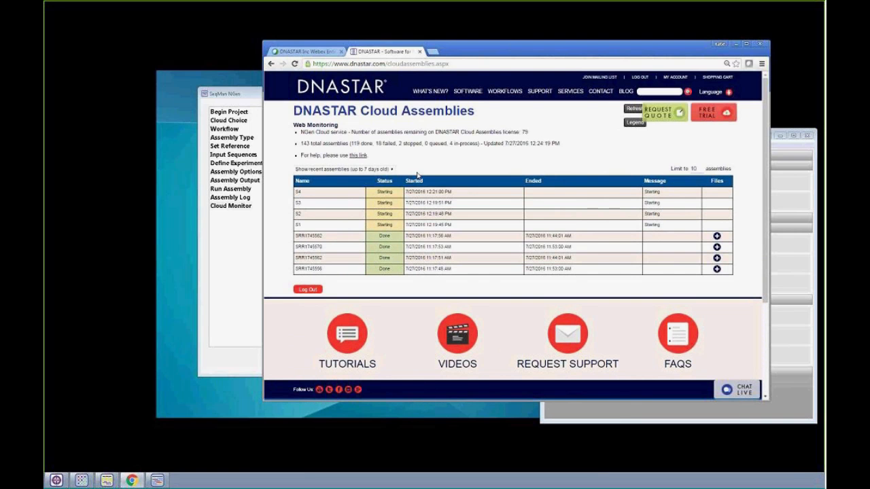
{"action": "left_click", "coordinate": [374, 169]}
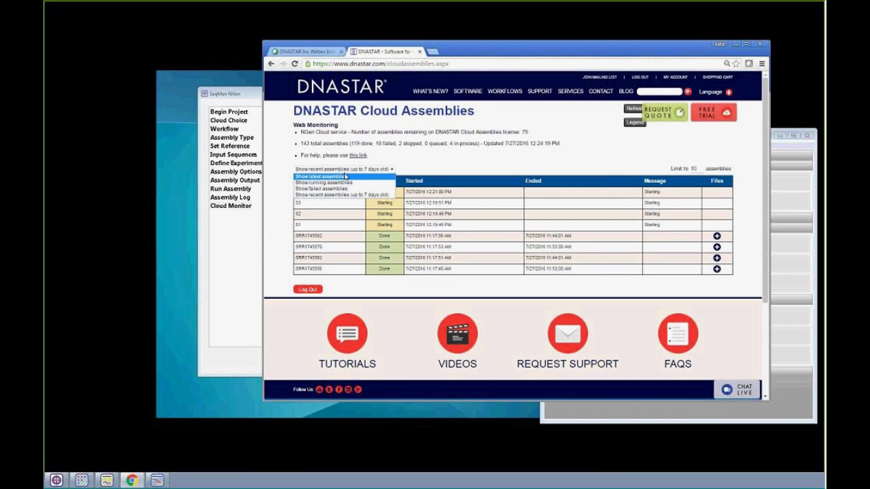
{"action": "left_click", "coordinate": [344, 176]}
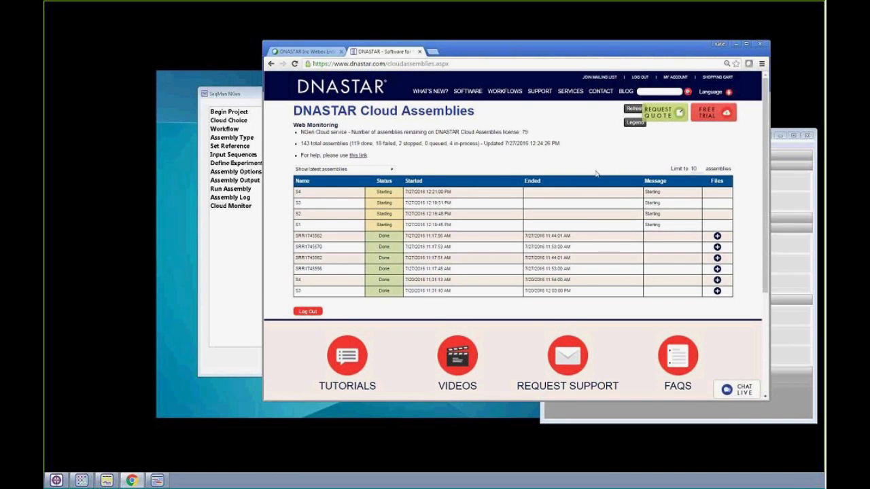
{"action": "left_click", "coordinate": [737, 46]}
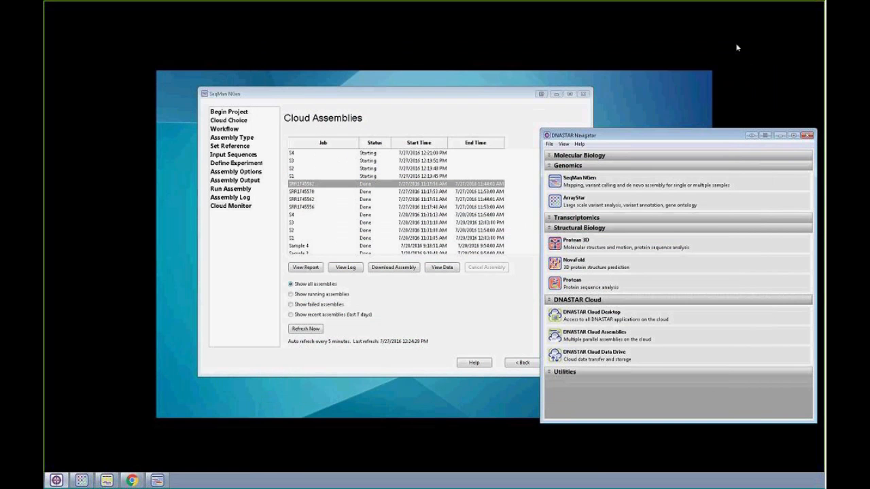
- Open the DNASTAR Cloud Data Drive from DNASTAR Navigator and go up to its root folder
{"action": "left_click", "coordinate": [484, 315]}
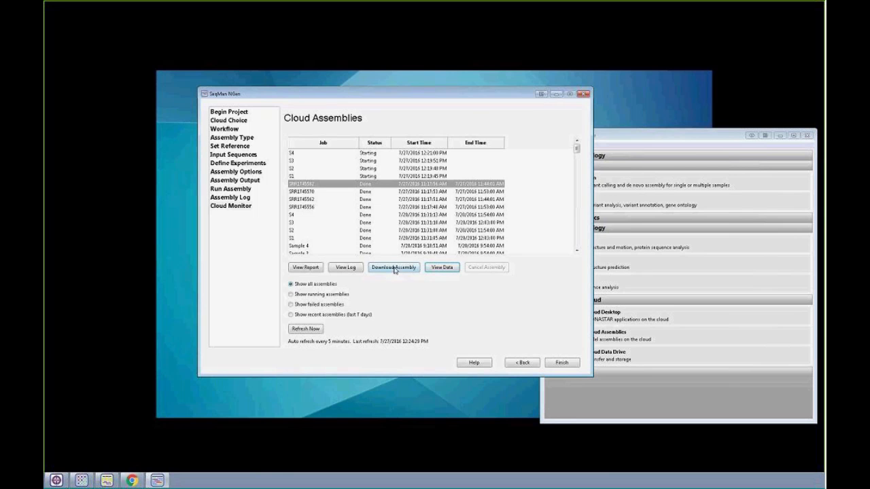
{"action": "left_click", "coordinate": [636, 397]}
{"action": "left_click", "coordinate": [609, 356]}
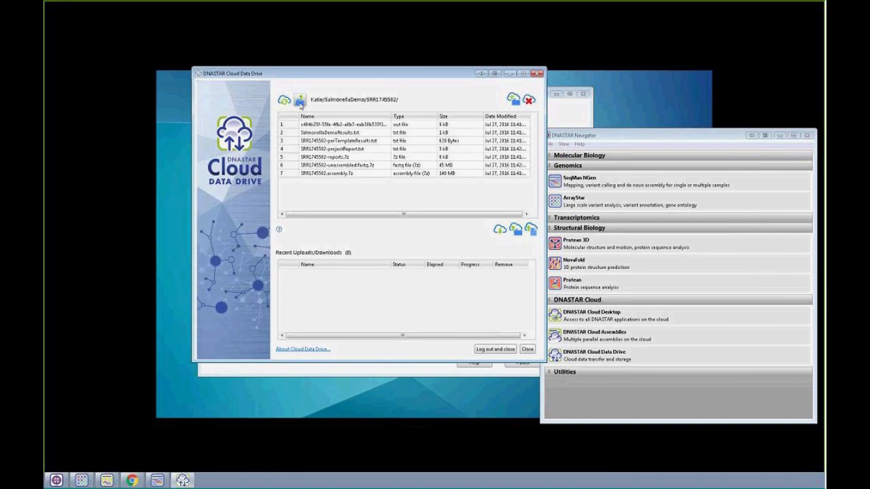
{"action": "left_click", "coordinate": [300, 101]}
{"action": "left_click", "coordinate": [300, 101]}
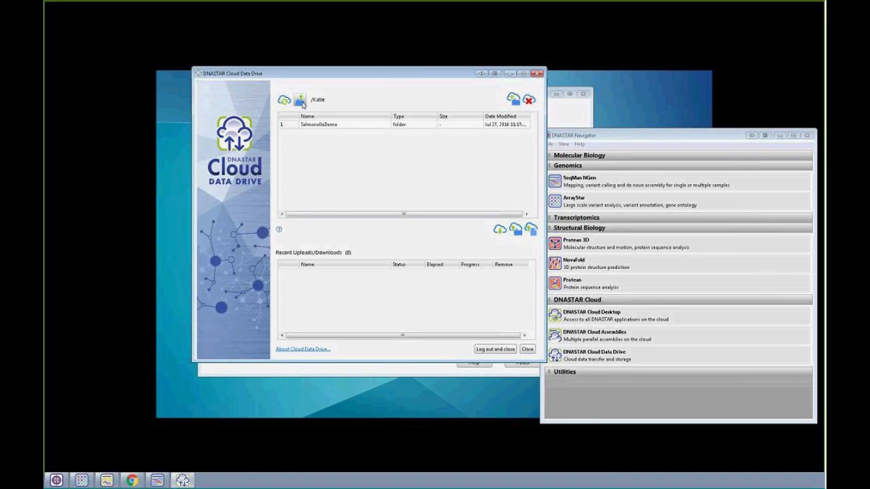
{"action": "left_click", "coordinate": [297, 100]}
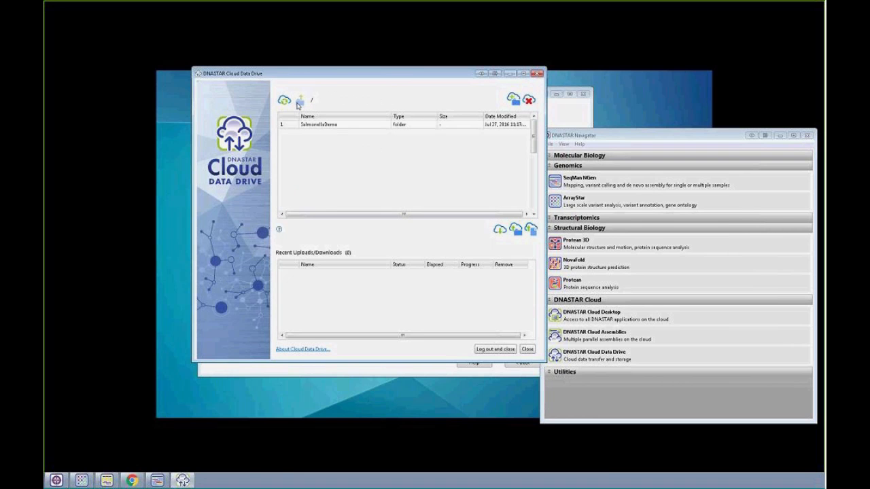
- Browse to the SalmonellaDemo results inside the Webinar Demo Results folder and select folder 82
{"action": "scroll", "coordinate": [360, 198], "scroll_direction": "down", "scroll_amount": 7}
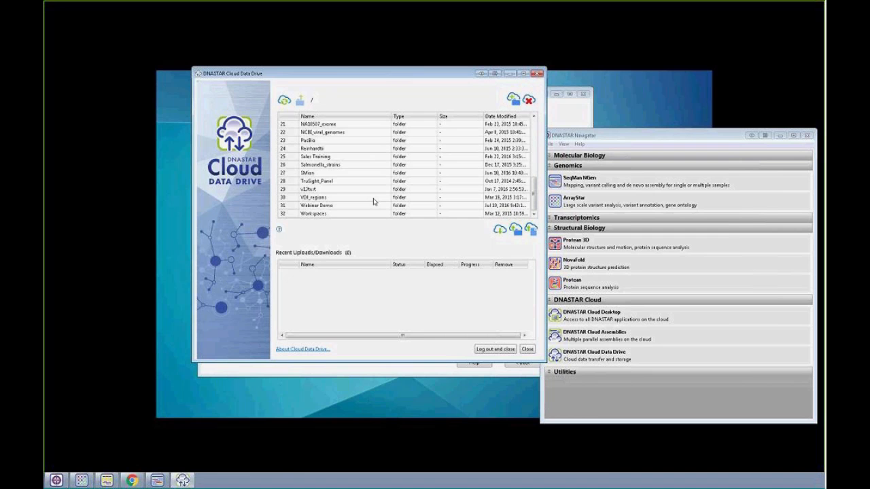
{"action": "double_click", "coordinate": [336, 206]}
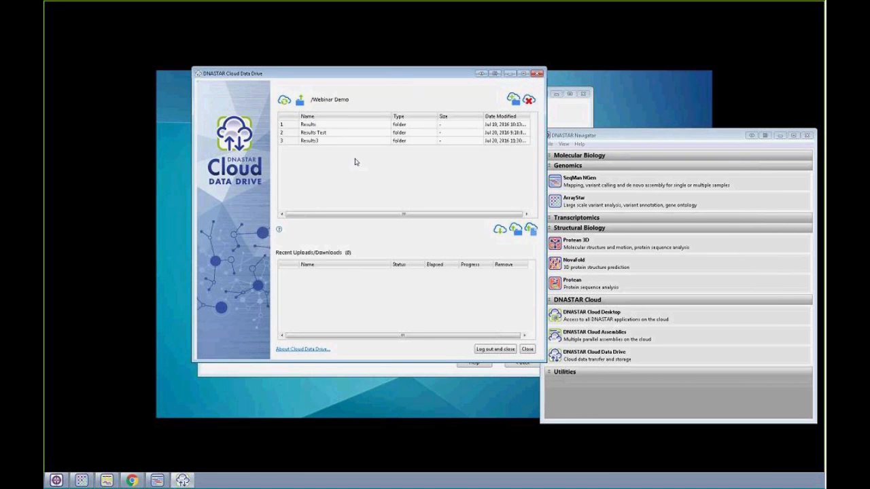
{"action": "left_click", "coordinate": [325, 126]}
{"action": "double_click", "coordinate": [326, 125]}
{"action": "double_click", "coordinate": [317, 126]}
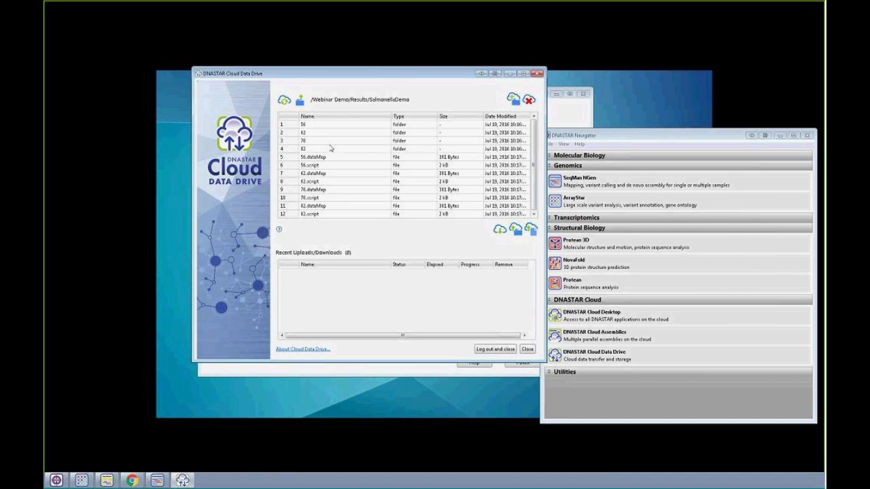
{"action": "left_click", "coordinate": [327, 149]}
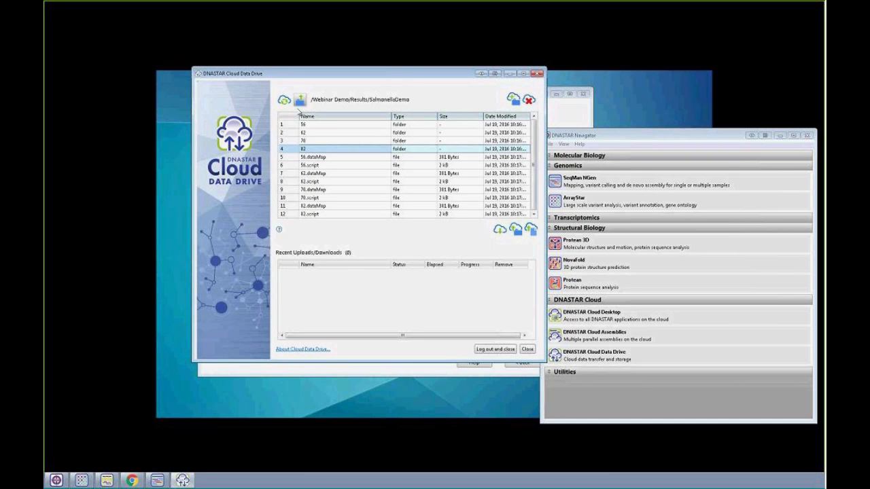
- Return to the root of the data drive and open the Salmonella_strains folder
{"action": "left_click", "coordinate": [299, 102]}
{"action": "left_click", "coordinate": [300, 102]}
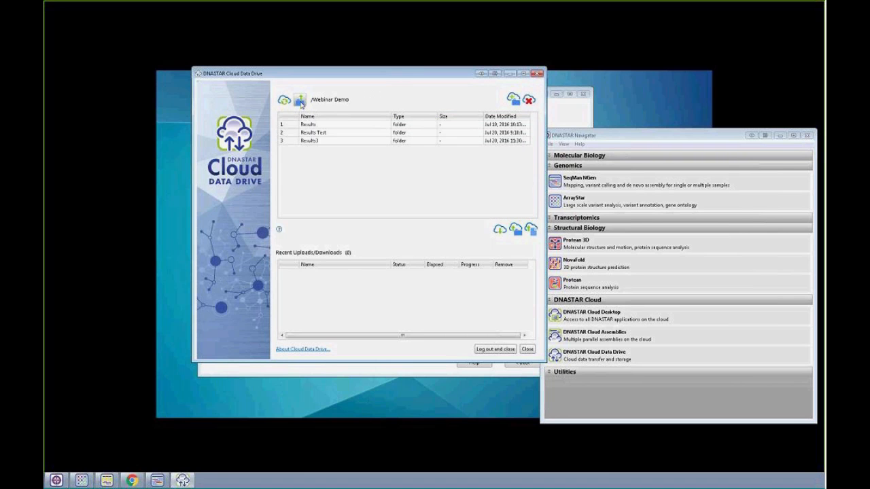
{"action": "left_click", "coordinate": [299, 102]}
{"action": "scroll", "coordinate": [360, 199], "scroll_direction": "down", "scroll_amount": 7}
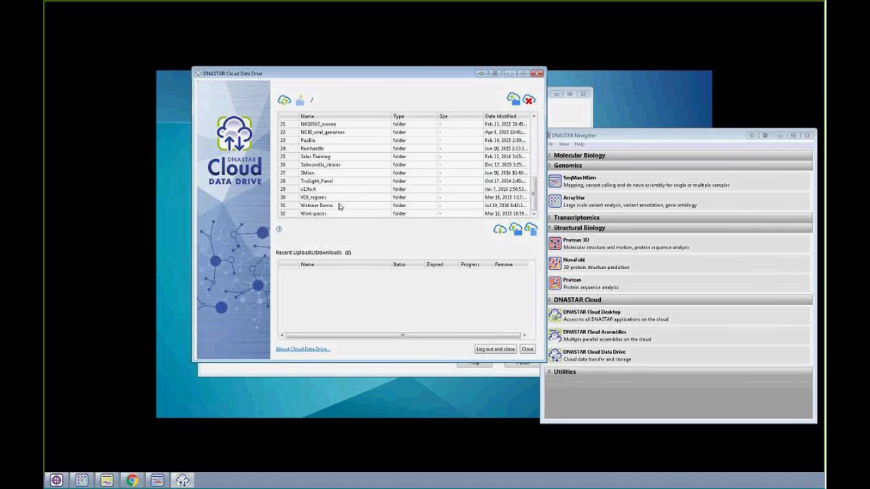
{"action": "double_click", "coordinate": [329, 164]}
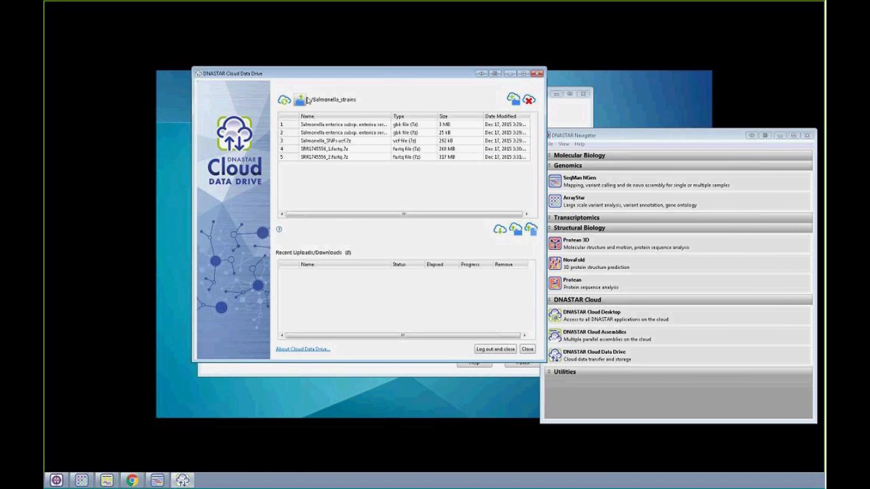
- Return to the data drive's root and open ASM data > Salmonella strains > Salmonella_strains2_VCF_assemblies
{"action": "left_click", "coordinate": [299, 101]}
{"action": "double_click", "coordinate": [314, 126]}
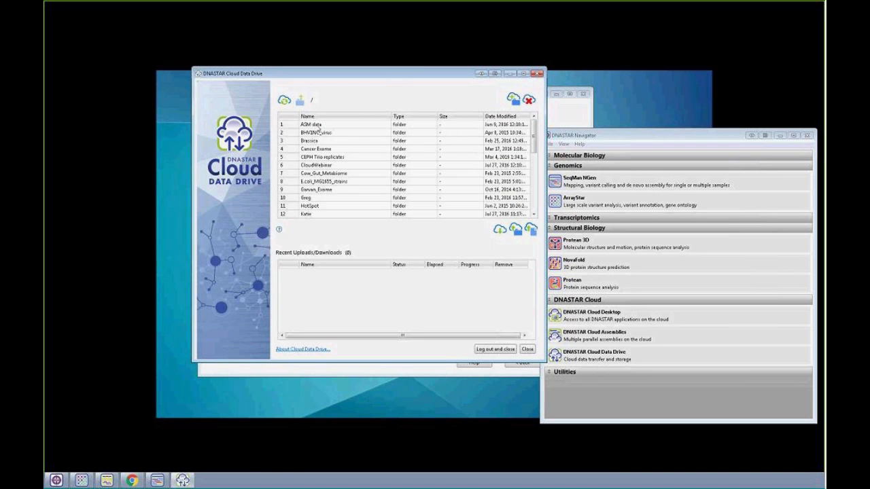
{"action": "left_click", "coordinate": [327, 141]}
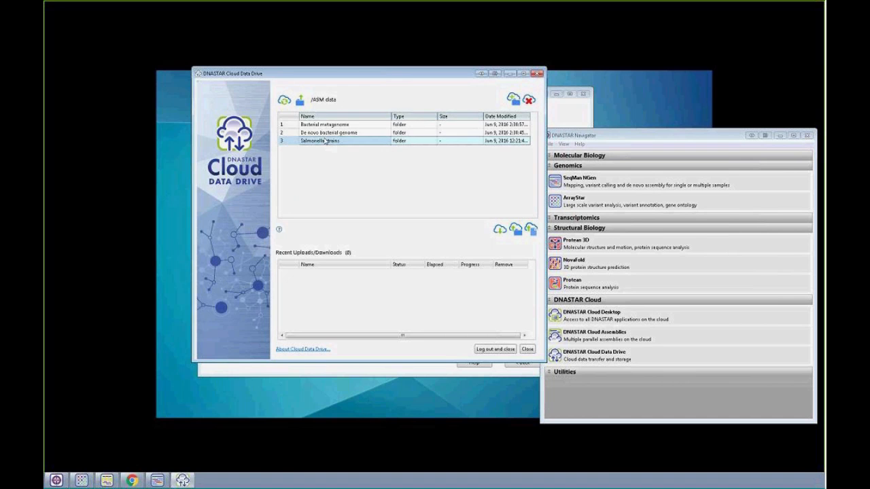
{"action": "double_click", "coordinate": [325, 141]}
{"action": "left_click", "coordinate": [323, 132]}
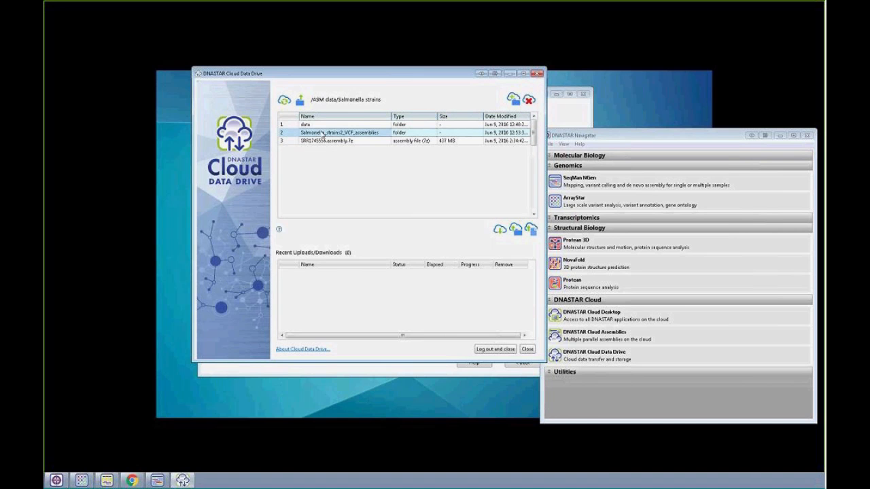
{"action": "double_click", "coordinate": [323, 133]}
- Select all the assembly files in the folder, from SRR1745556.assembly.7z through SRR2421538.assembly.7z
{"action": "scroll", "coordinate": [389, 181], "scroll_direction": "down", "scroll_amount": 6}
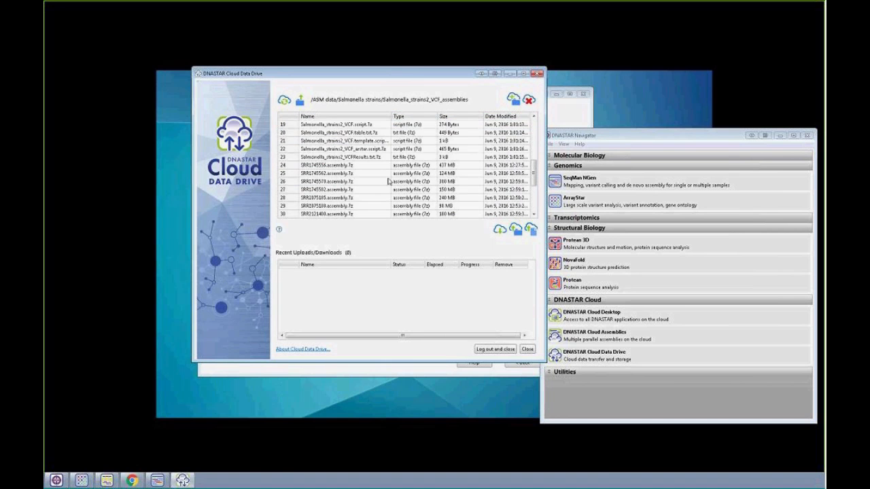
{"action": "scroll", "coordinate": [381, 163], "scroll_direction": "down", "scroll_amount": 2}
{"action": "scroll", "coordinate": [373, 149], "scroll_direction": "up", "scroll_amount": 1}
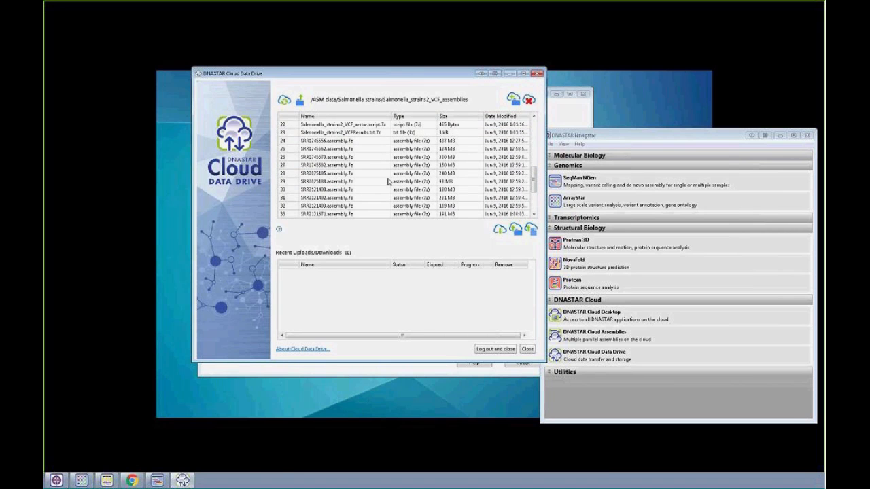
{"action": "left_click", "coordinate": [369, 143]}
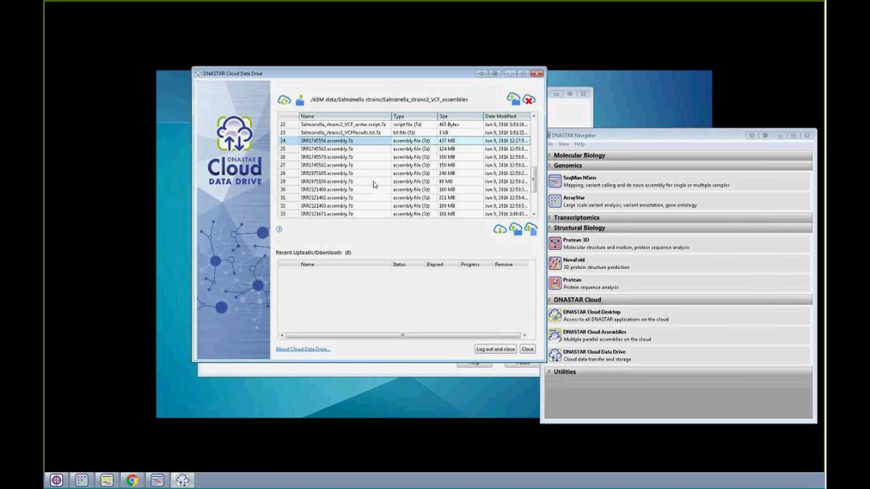
{"action": "scroll", "coordinate": [367, 182], "scroll_direction": "down", "scroll_amount": 3}
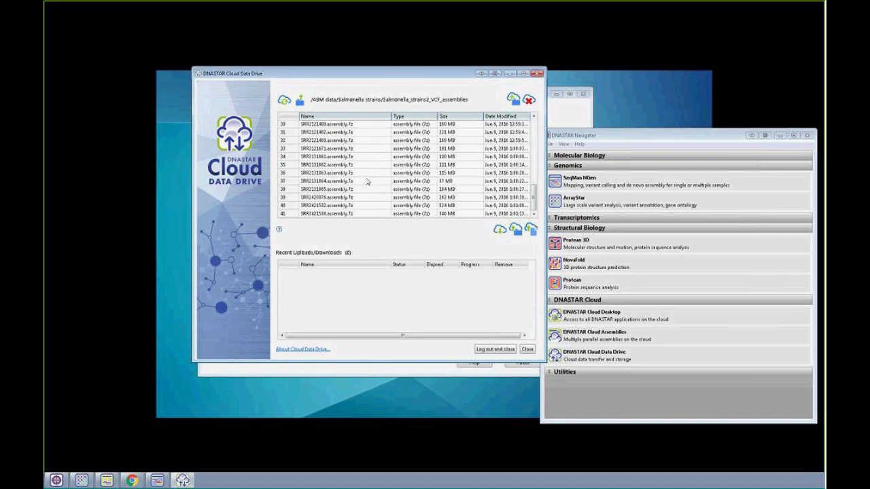
{"action": "scroll", "coordinate": [409, 218], "scroll_direction": "up", "scroll_amount": 6}
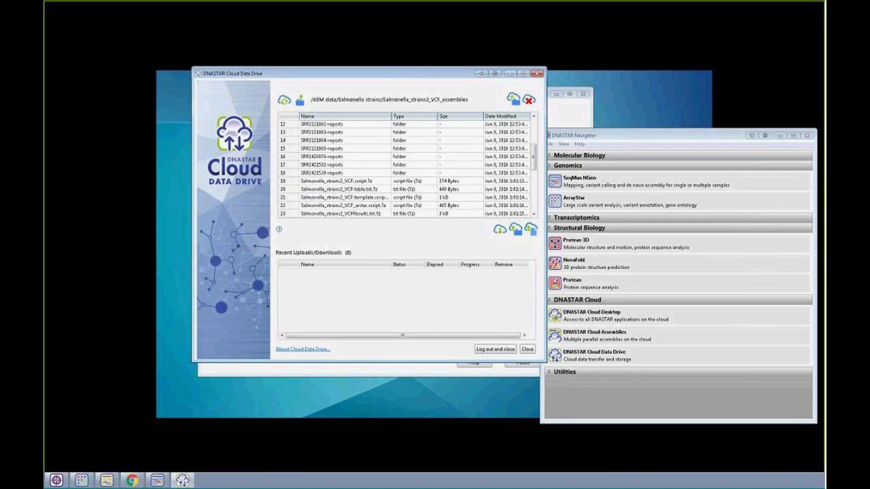
{"action": "scroll", "coordinate": [358, 134], "scroll_direction": "up", "scroll_amount": 1}
{"action": "scroll", "coordinate": [373, 185], "scroll_direction": "down", "scroll_amount": 1}
{"action": "scroll", "coordinate": [384, 208], "scroll_direction": "down", "scroll_amount": 2}
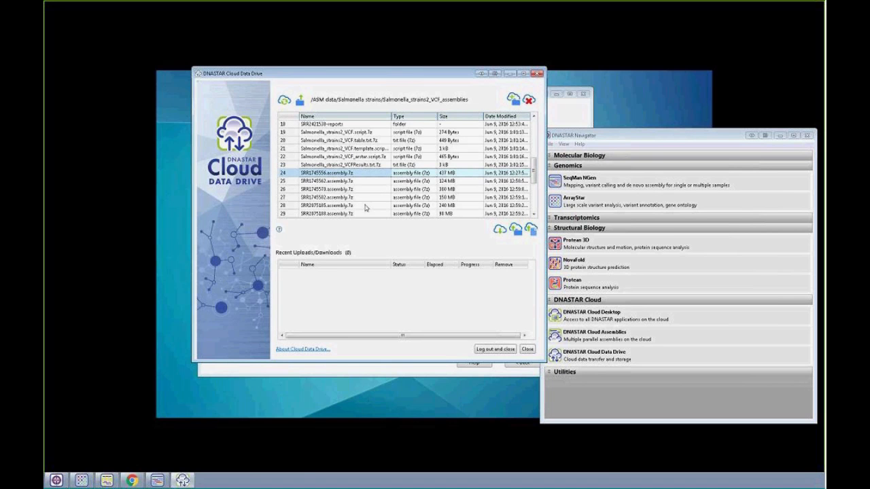
{"action": "scroll", "coordinate": [385, 196], "scroll_direction": "down", "scroll_amount": 4}
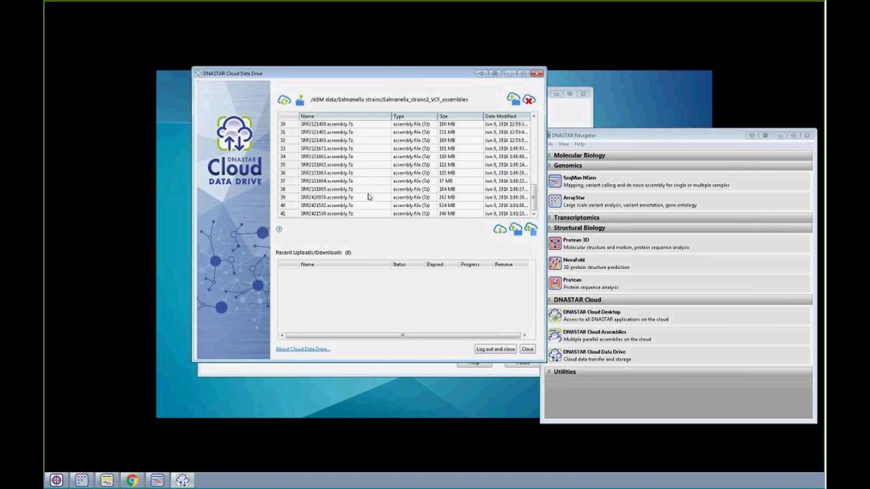
{"action": "left_click", "coordinate": [360, 213], "text": "shift"}
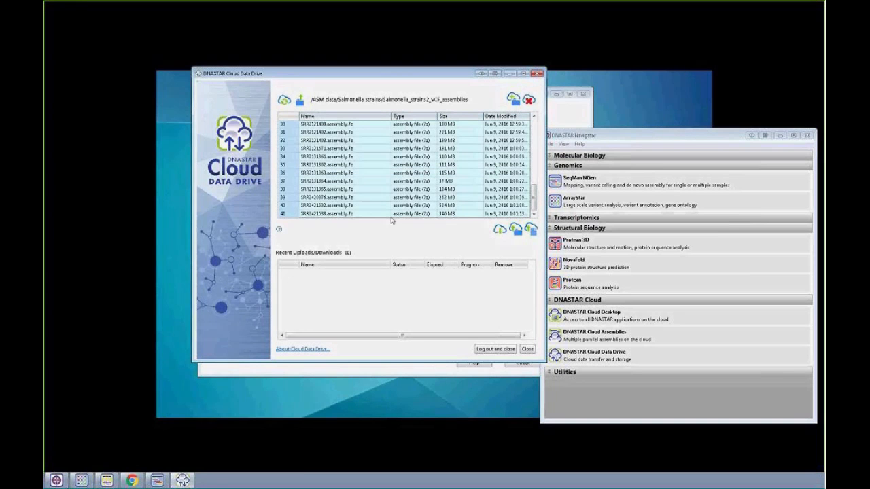
- Download the selected assembly files to the local Salmonella Assemblies folder inside Data and look through the download queue
{"action": "left_click", "coordinate": [496, 232]}
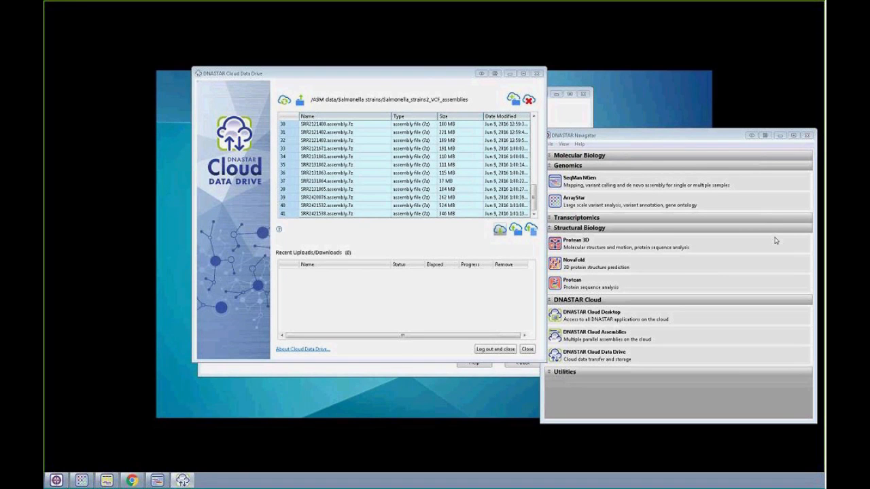
{"action": "left_click_drag", "start_coordinate": [421, 144], "coordinate": [431, 146]}
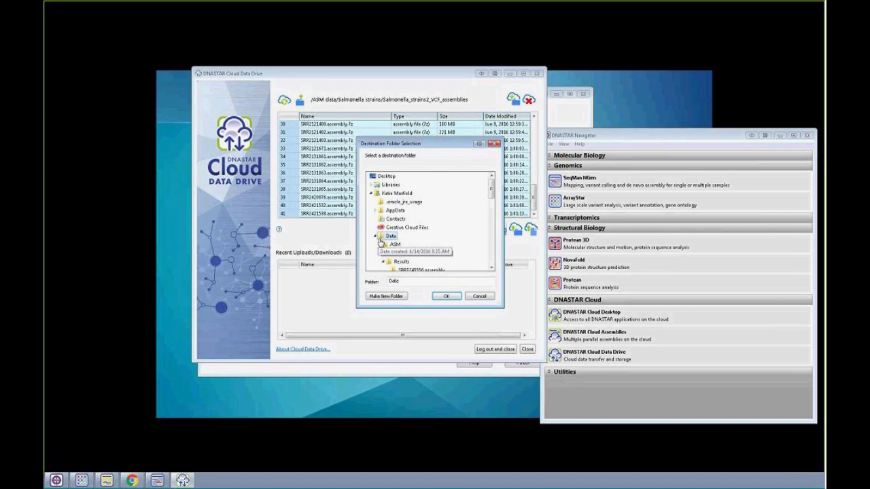
{"action": "left_click", "coordinate": [376, 237]}
{"action": "left_click", "coordinate": [375, 236]}
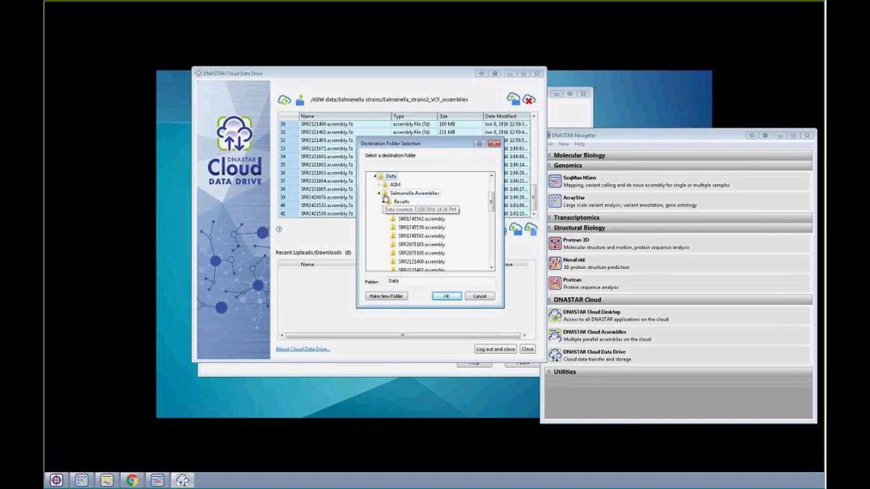
{"action": "left_click", "coordinate": [411, 193]}
{"action": "left_click", "coordinate": [448, 298]}
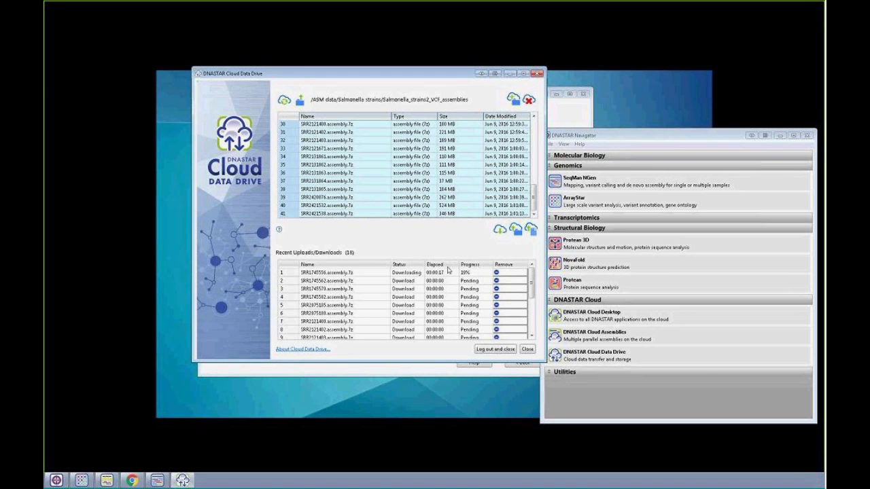
{"action": "left_click_drag", "start_coordinate": [534, 282], "coordinate": [542, 327]}
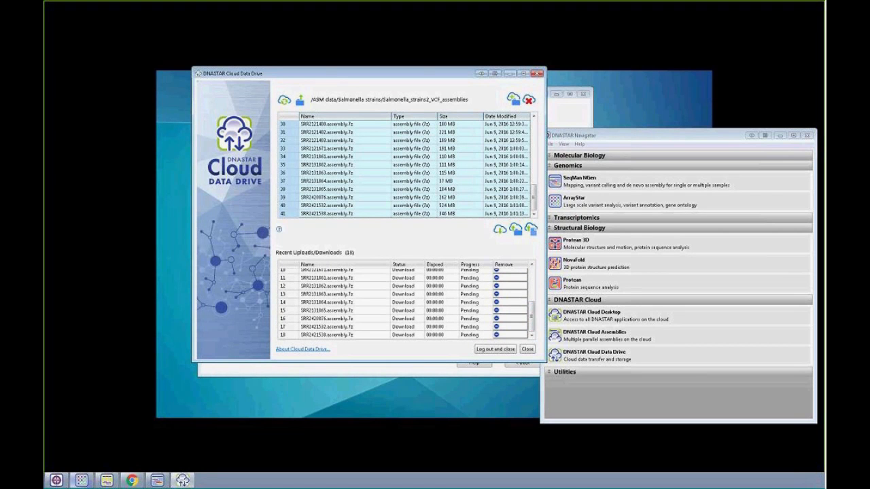
- In Windows Explorer, open the Results folder under Data > Salmonella Assemblies and select all its assembly folders
{"action": "key", "text": "super+e"}
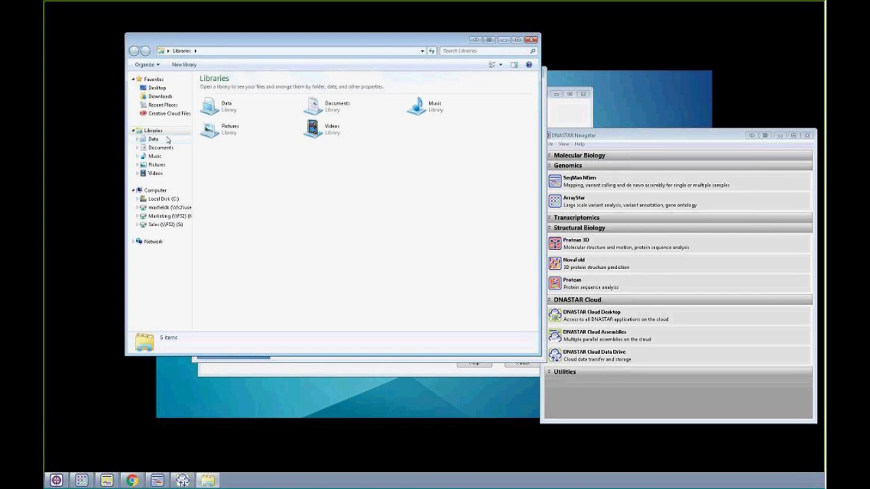
{"action": "double_click", "coordinate": [217, 114]}
{"action": "double_click", "coordinate": [223, 138]}
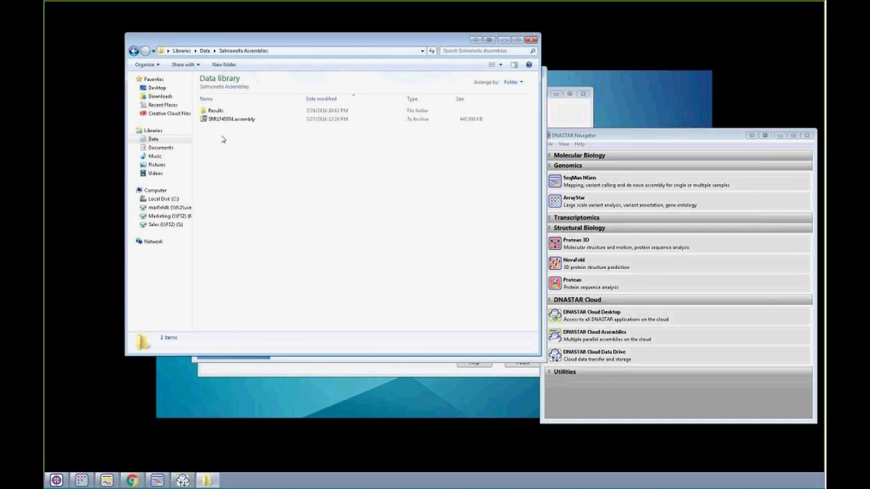
{"action": "double_click", "coordinate": [224, 113]}
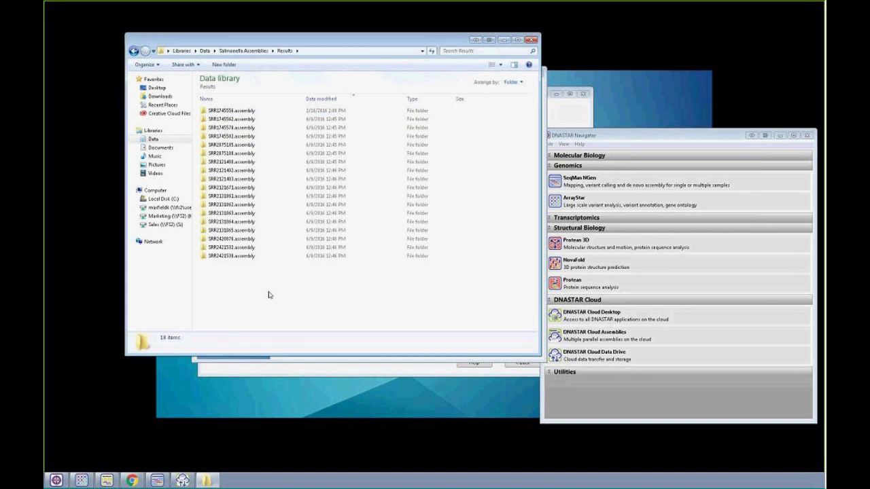
{"action": "left_click_drag", "start_coordinate": [269, 294], "coordinate": [214, 105]}
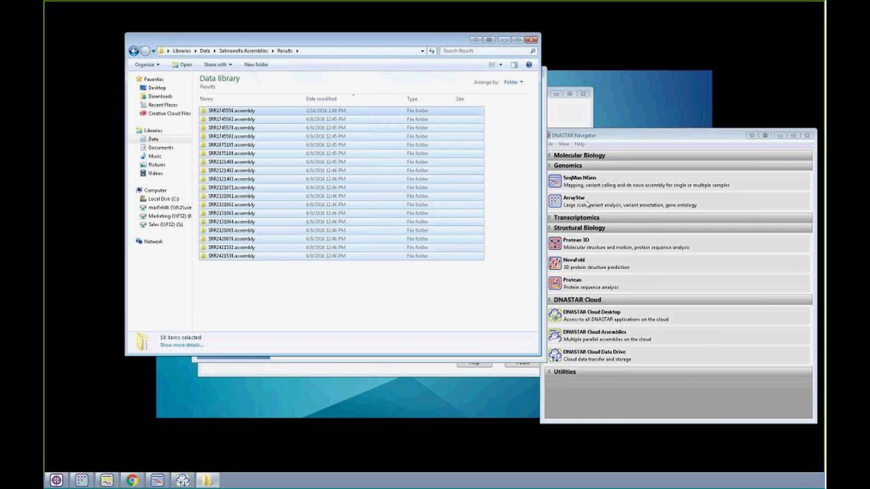
- Launch ArrayStar from DNASTAR Navigator and start a new project with the Variant comparison experiment type
{"action": "left_click_drag", "start_coordinate": [577, 135], "coordinate": [485, 93]}
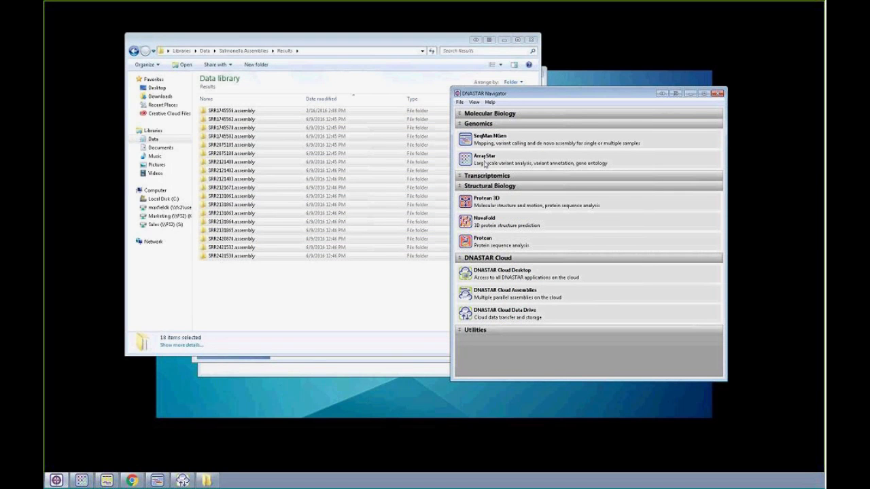
{"action": "mouse_move", "coordinate": [485, 164]}
{"action": "left_click", "coordinate": [484, 159]}
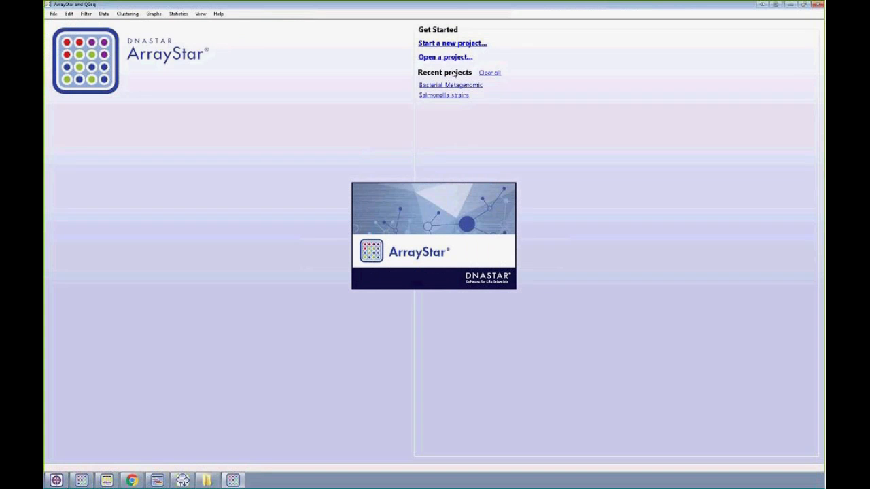
{"action": "left_click", "coordinate": [424, 45]}
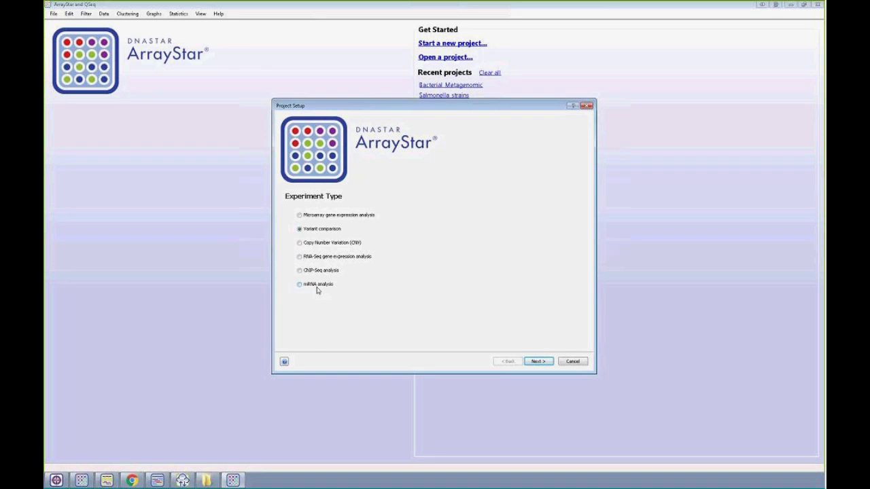
{"action": "left_click", "coordinate": [538, 363]}
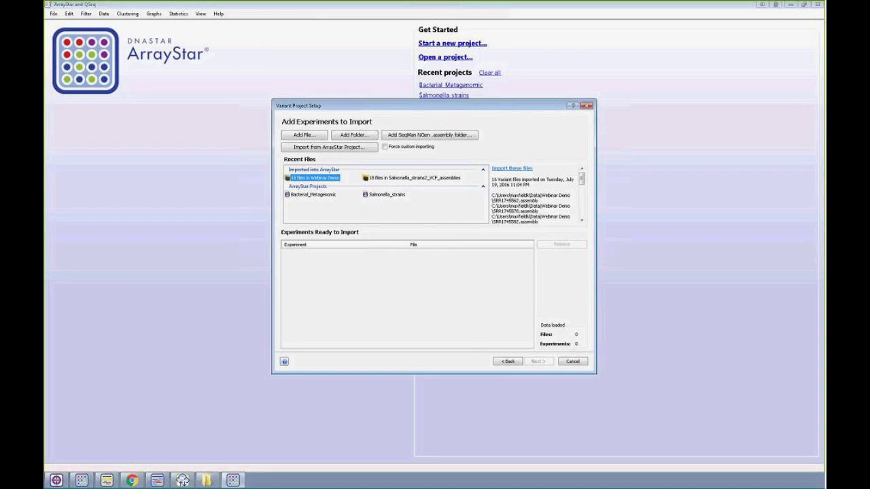
- Add the selected assembly folders from Results as experiments and preprocess them with SNP - Gene quantification over the entire genome
{"action": "left_click", "coordinate": [206, 481]}
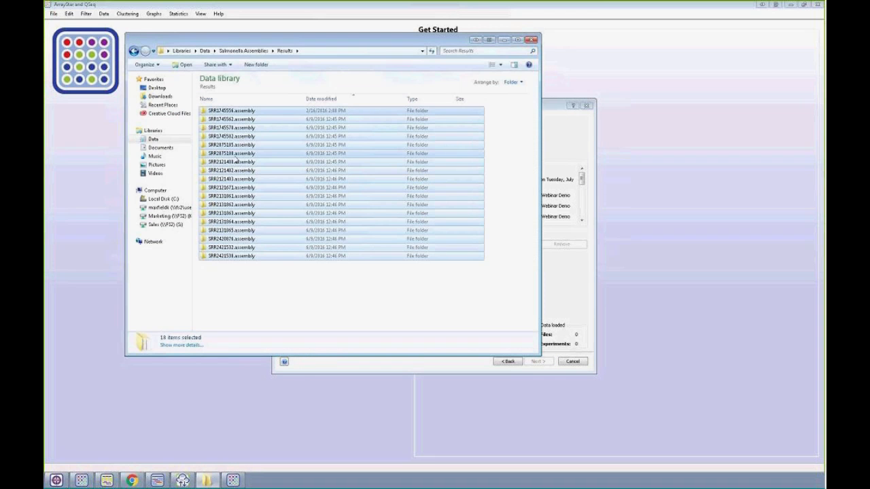
{"action": "left_click_drag", "start_coordinate": [307, 40], "coordinate": [733, 107]}
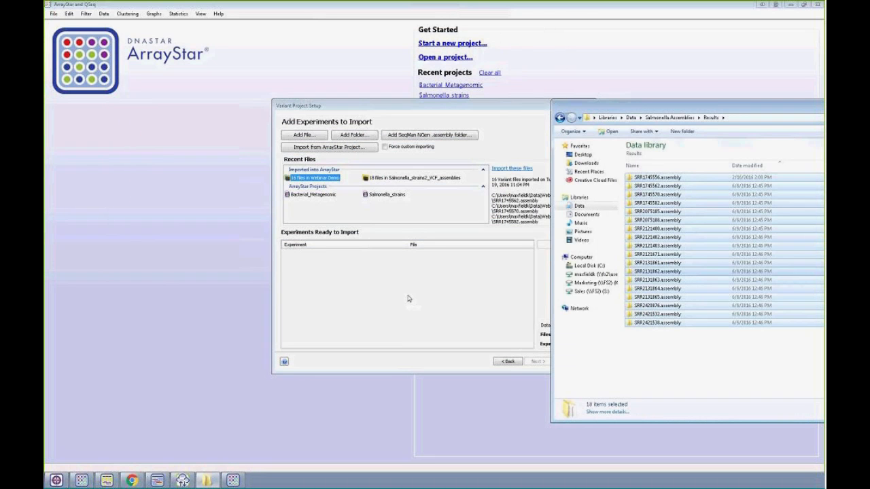
{"action": "left_click_drag", "start_coordinate": [409, 299], "coordinate": [408, 299]}
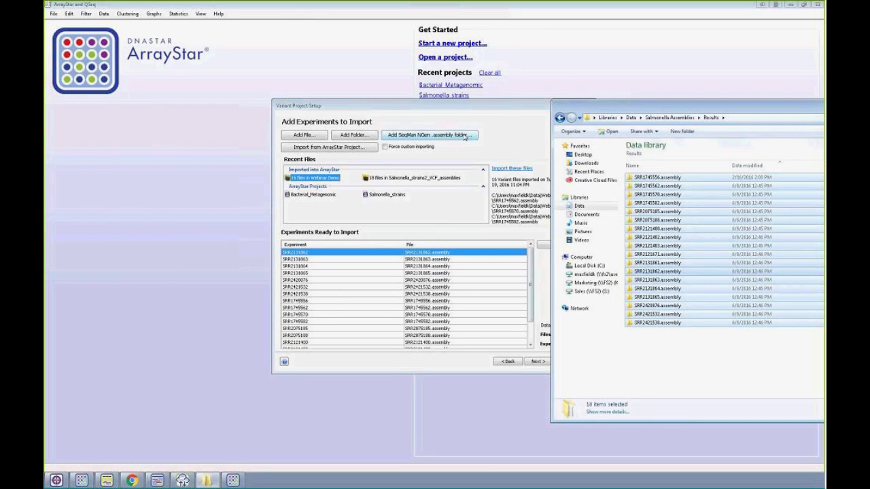
{"action": "left_click", "coordinate": [450, 120]}
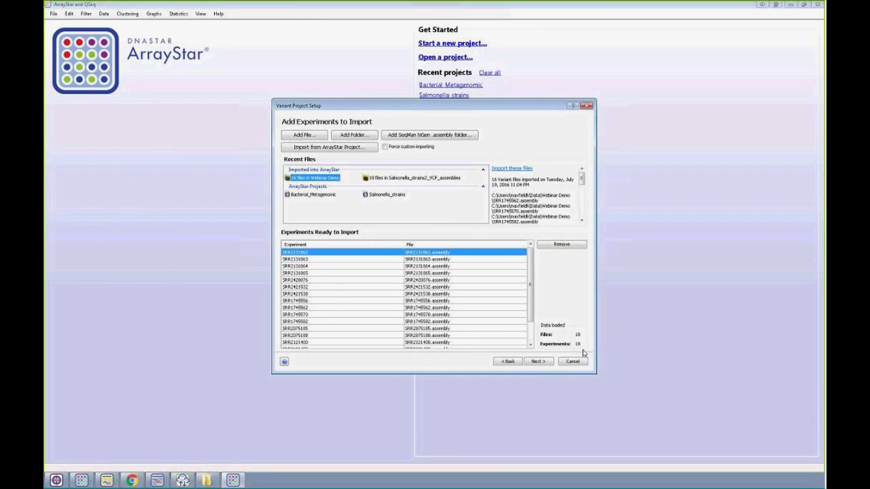
{"action": "left_click", "coordinate": [538, 362]}
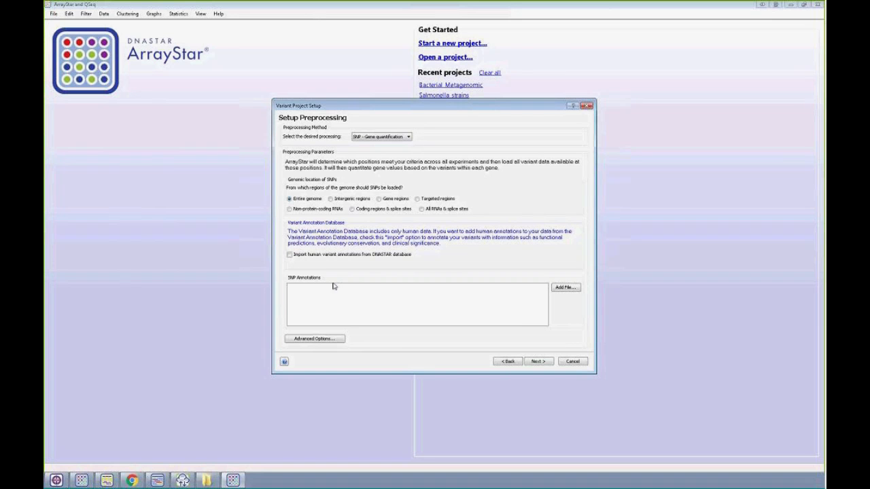
{"action": "left_click", "coordinate": [539, 361]}
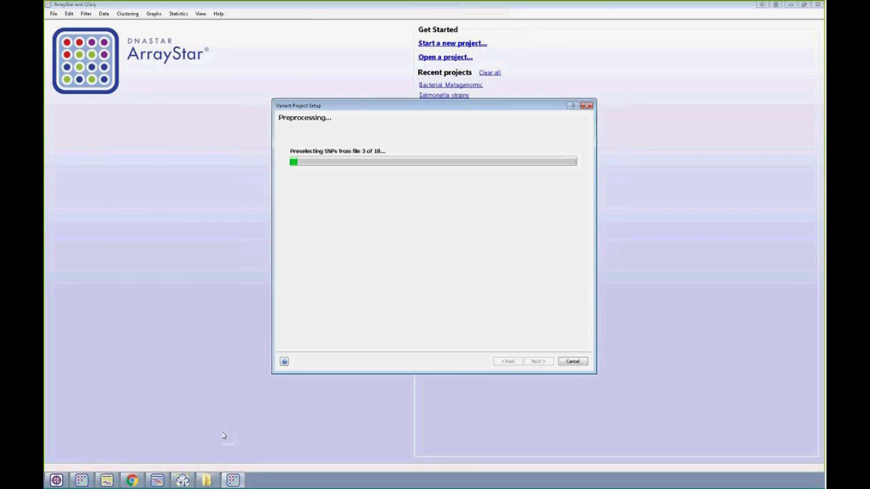
- Switch to the open Salmonella_strains project, check how many experiments its Experiment List holds, and return to the SNP Table
{"action": "left_click", "coordinate": [80, 480]}
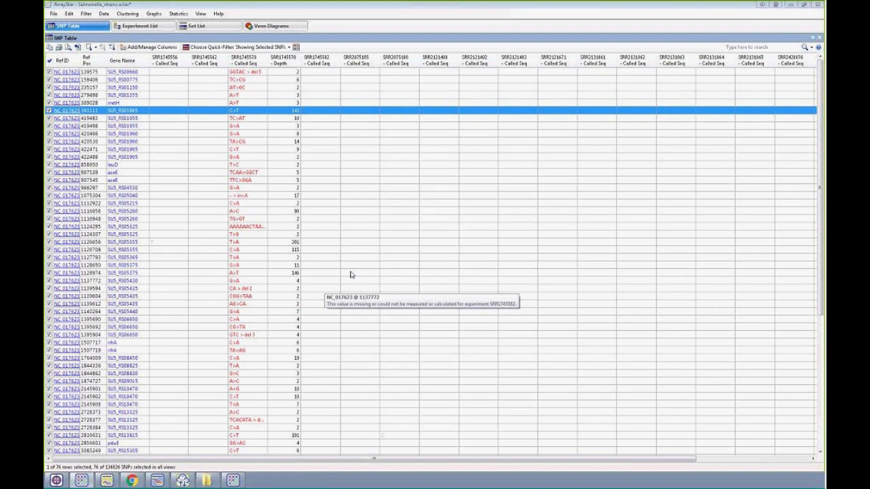
{"action": "left_click", "coordinate": [139, 26]}
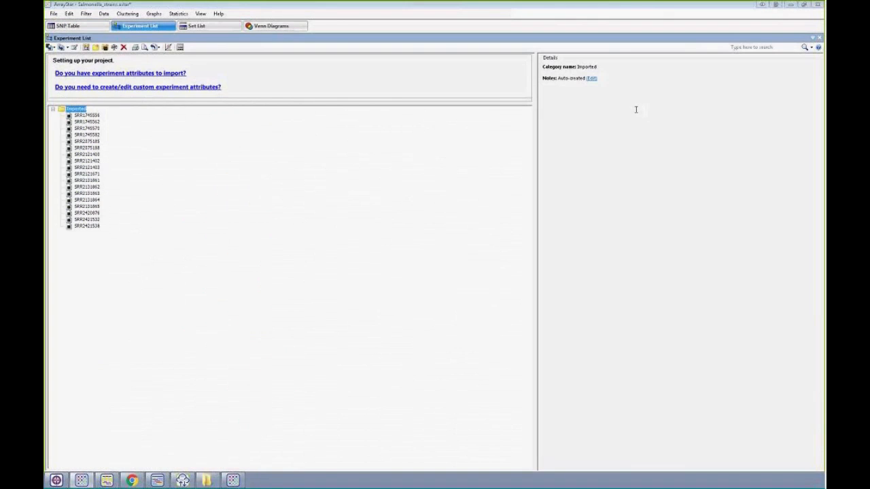
{"action": "left_click", "coordinate": [172, 129]}
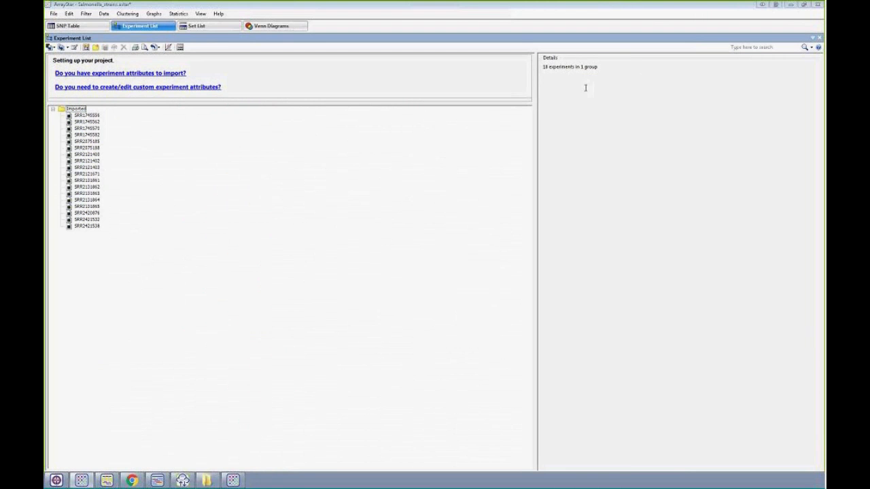
{"action": "left_click_drag", "start_coordinate": [542, 66], "coordinate": [600, 67]}
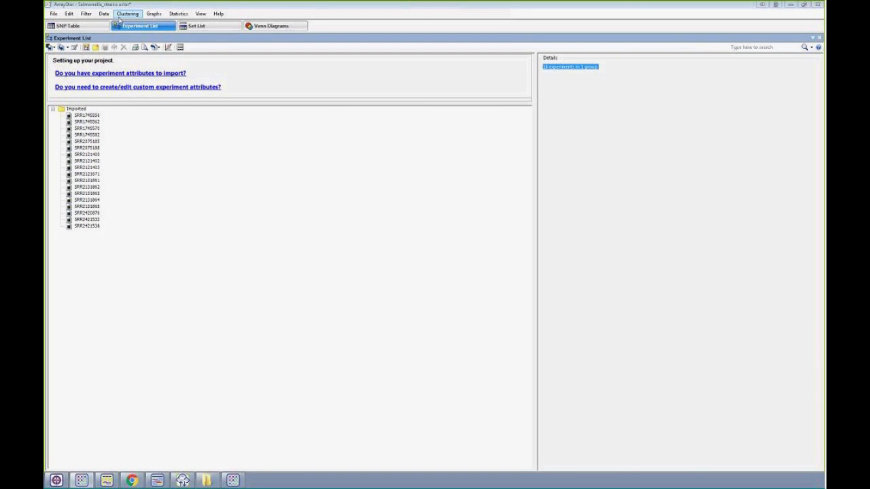
{"action": "left_click", "coordinate": [71, 26]}
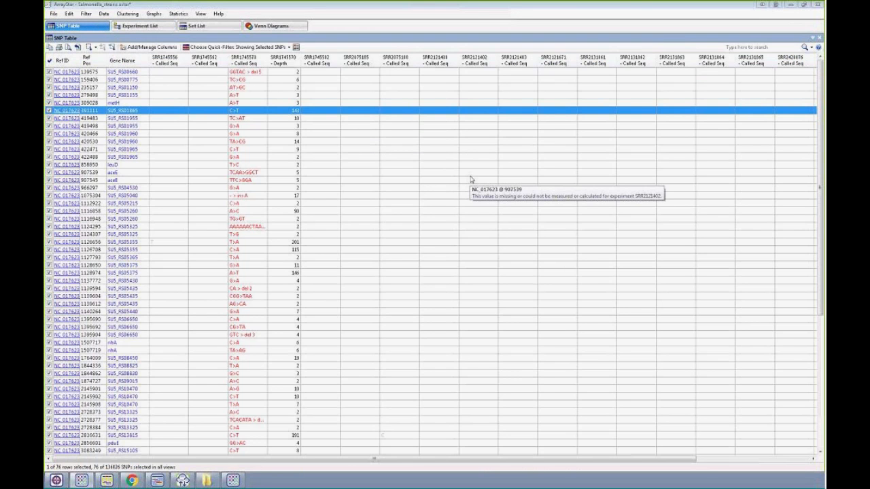
- Show all SNPs in the SNP Table and open a filter that searches the whole project
{"action": "left_click", "coordinate": [201, 47]}
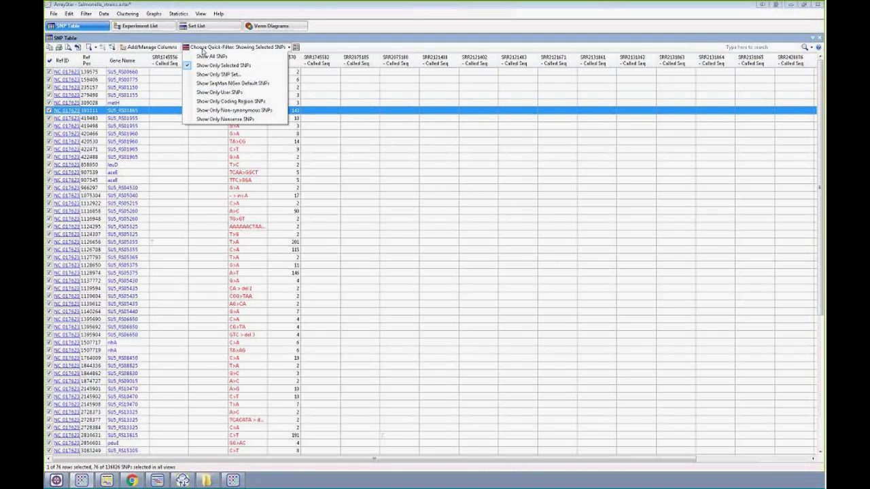
{"action": "left_click", "coordinate": [208, 57]}
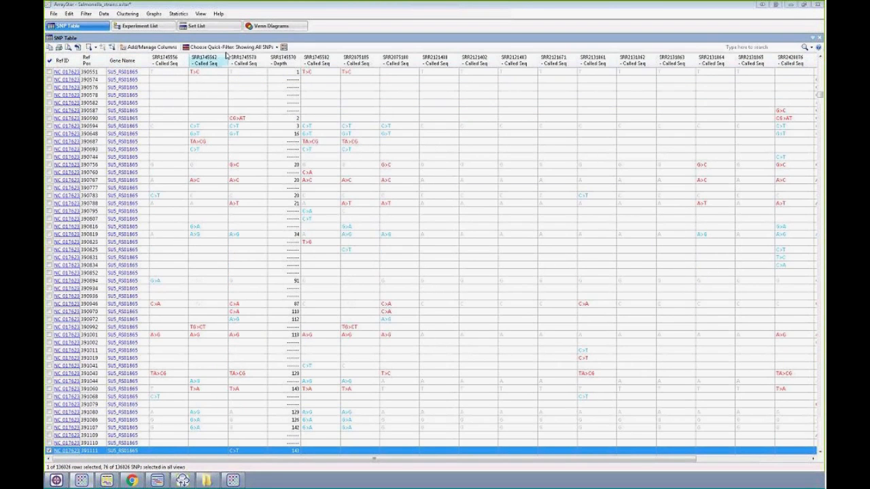
{"action": "left_click", "coordinate": [85, 13]}
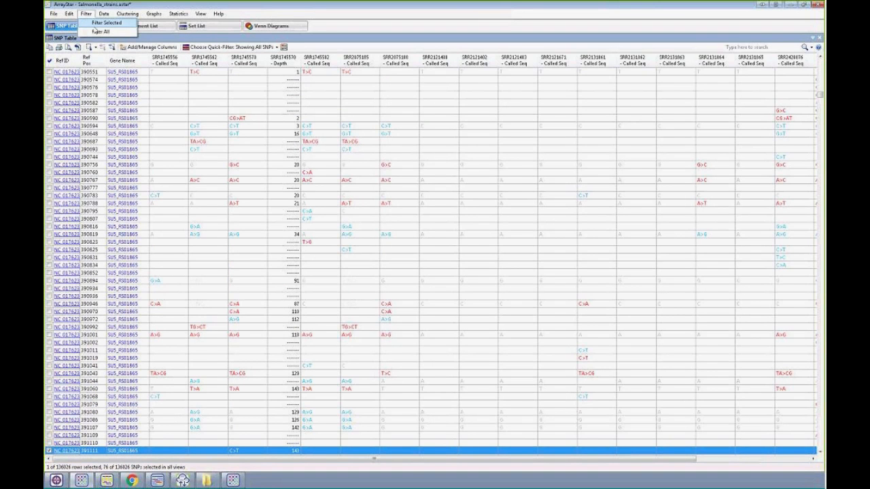
{"action": "left_click", "coordinate": [102, 31]}
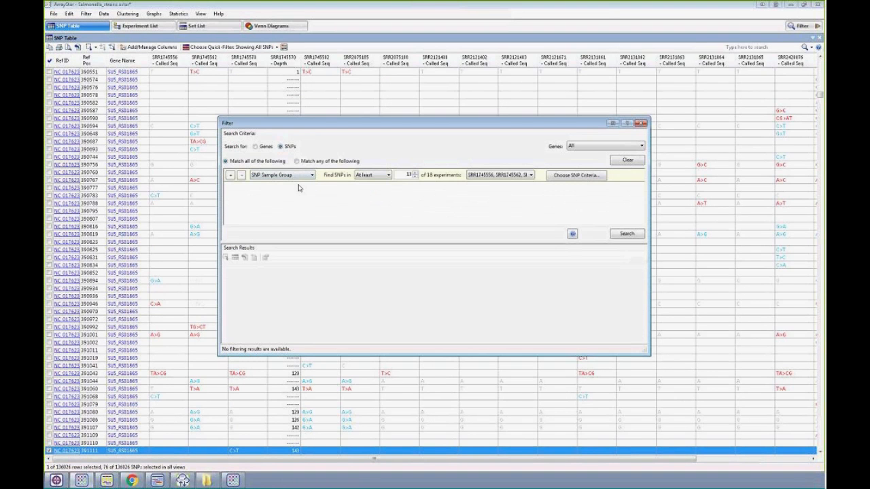
- Set the SNP Sample Group filter to find SNPs in exactly 1 experiment, with only SRR1745570 included
{"action": "double_click", "coordinate": [409, 175]}
{"action": "type", "text": "1"}
{"action": "left_click", "coordinate": [372, 174]}
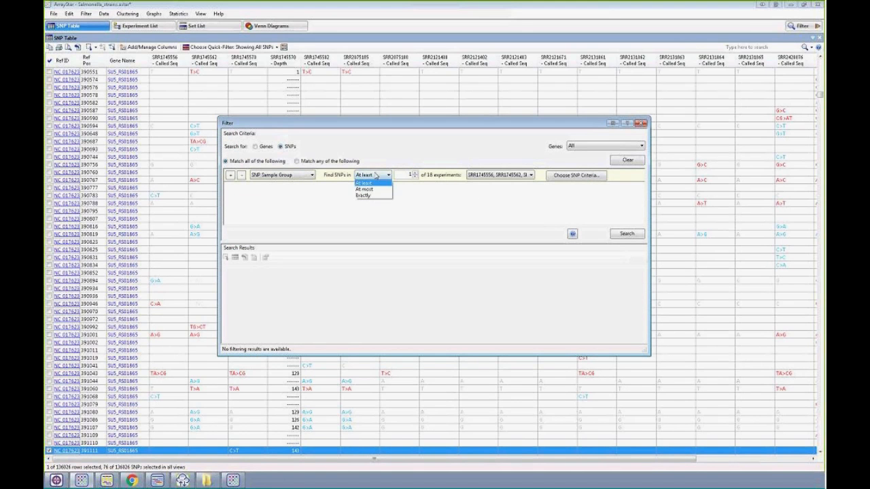
{"action": "left_click", "coordinate": [374, 187]}
{"action": "left_click", "coordinate": [501, 175]}
{"action": "left_click", "coordinate": [501, 175]}
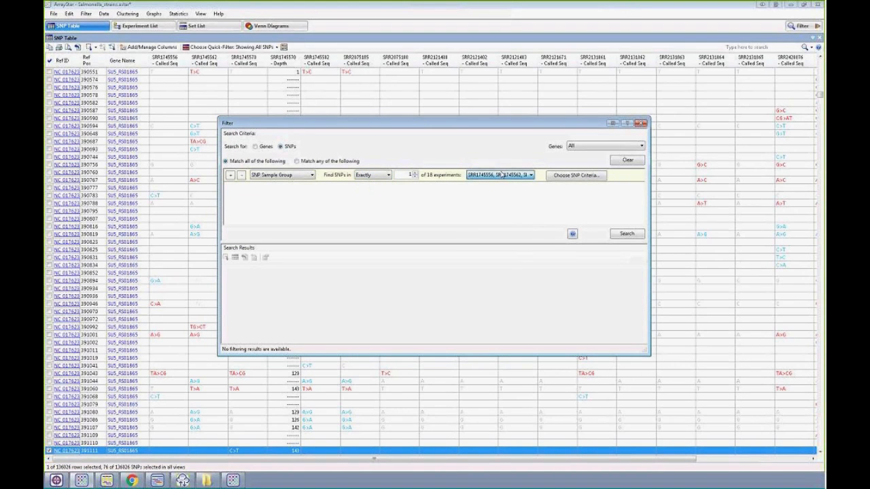
{"action": "left_click", "coordinate": [500, 175]}
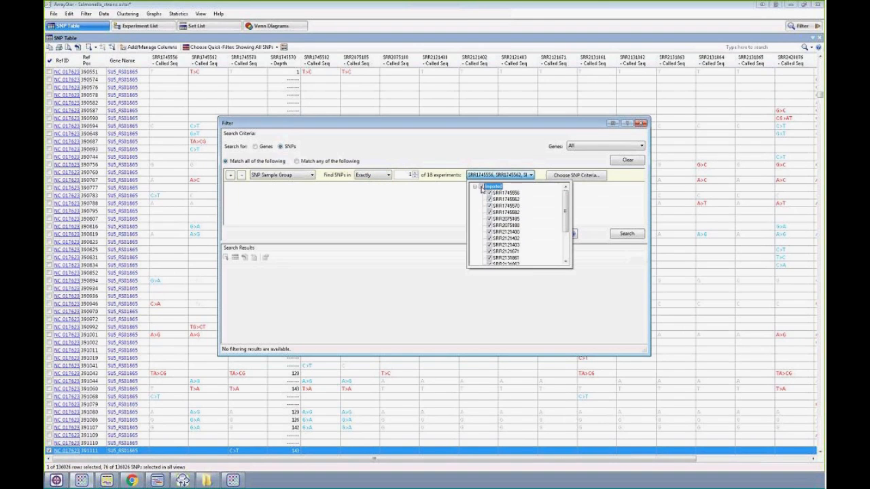
{"action": "left_click", "coordinate": [483, 187]}
{"action": "left_click", "coordinate": [489, 206]}
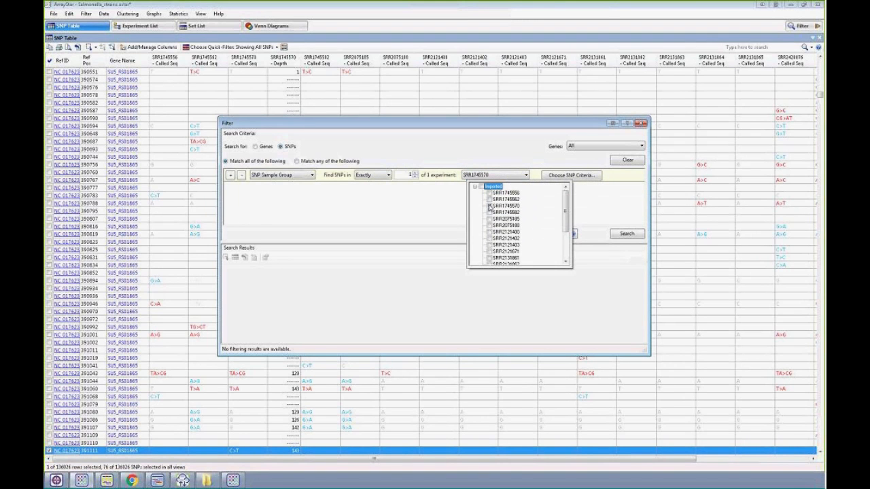
- Restrict the SNP criteria to non-synonymous changes with SNP % from 5.00 to 100.00 and a minimum depth of 10
{"action": "left_click", "coordinate": [570, 176]}
{"action": "left_click", "coordinate": [570, 176]}
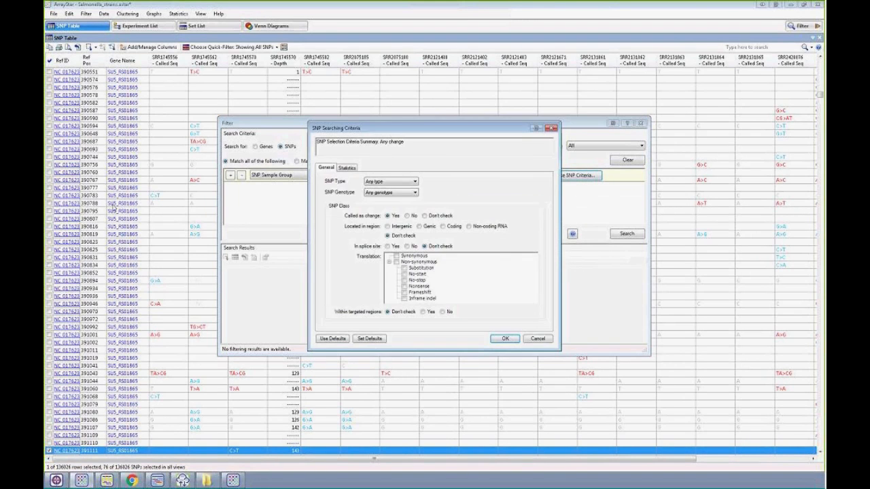
{"action": "left_click", "coordinate": [396, 262]}
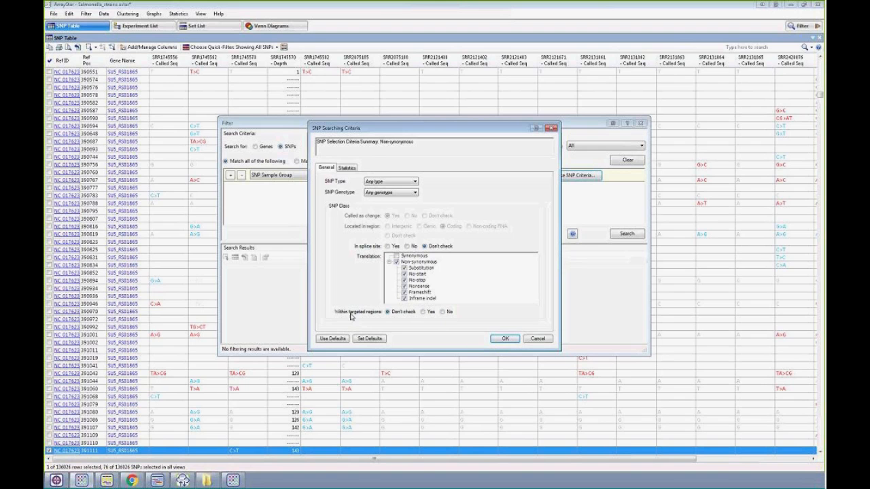
{"action": "left_click", "coordinate": [347, 169]}
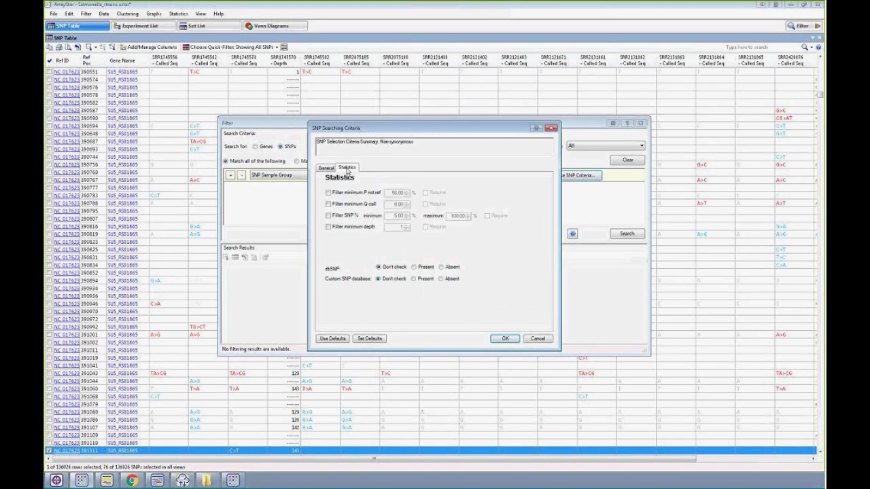
{"action": "left_click", "coordinate": [347, 228]}
{"action": "left_click", "coordinate": [405, 225]}
{"action": "left_click", "coordinate": [406, 226]}
{"action": "left_click", "coordinate": [406, 226]}
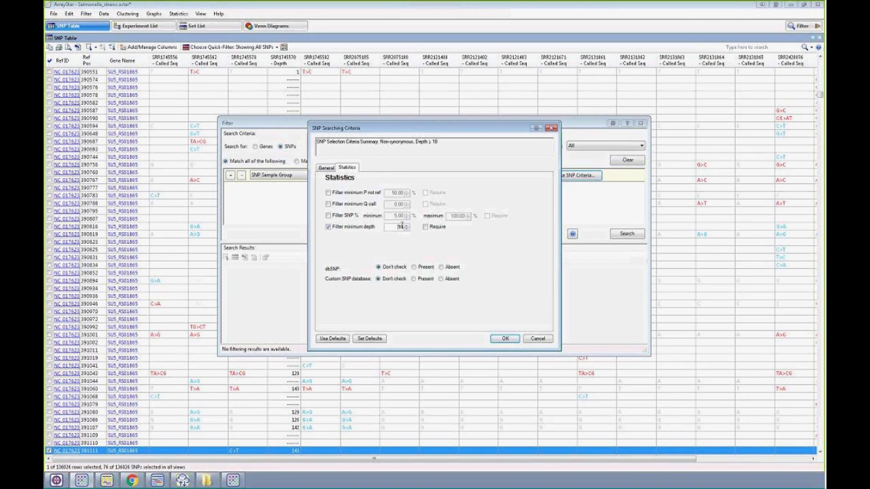
{"action": "left_click", "coordinate": [342, 216]}
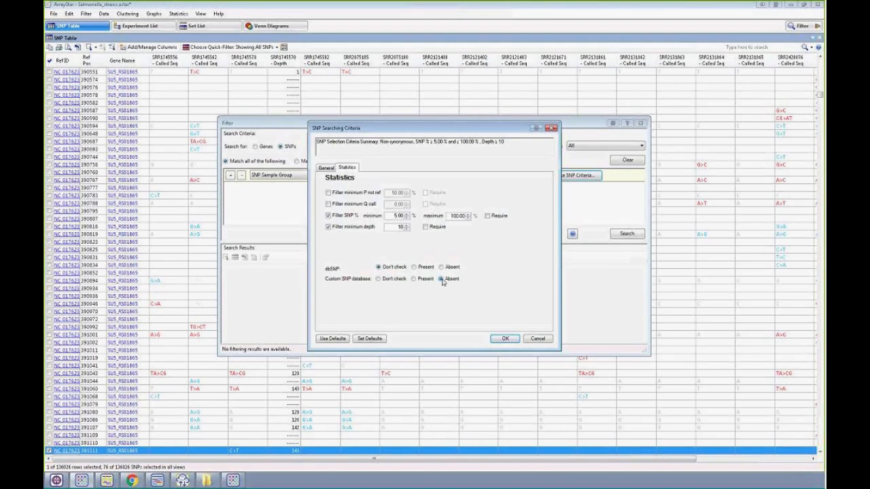
- Limit the criteria to SNPs absent from the custom SNP database, then run the search and close the filter
{"action": "left_click", "coordinate": [441, 279]}
{"action": "left_click", "coordinate": [426, 279]}
{"action": "left_click", "coordinate": [442, 279]}
{"action": "left_click", "coordinate": [506, 339]}
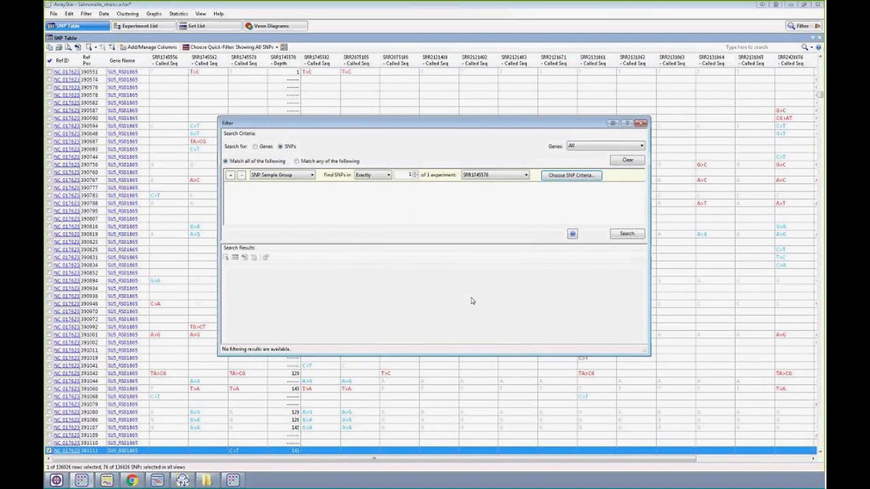
{"action": "left_click", "coordinate": [625, 235]}
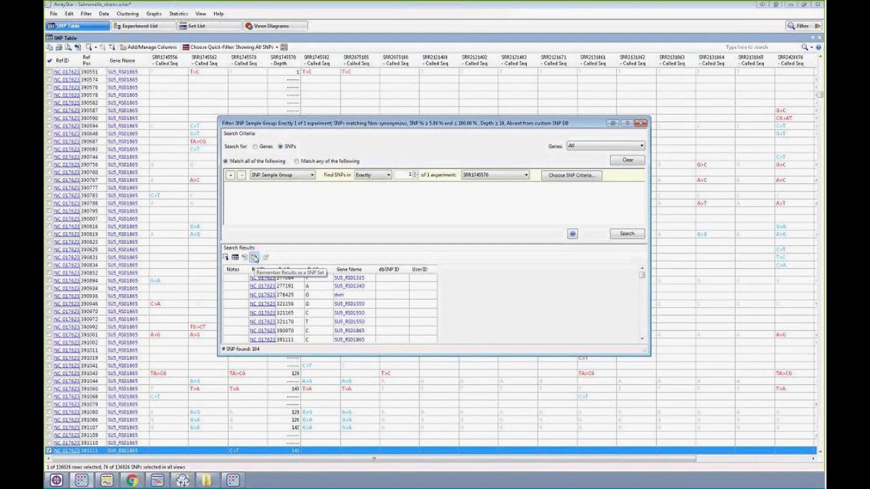
{"action": "left_click", "coordinate": [641, 123]}
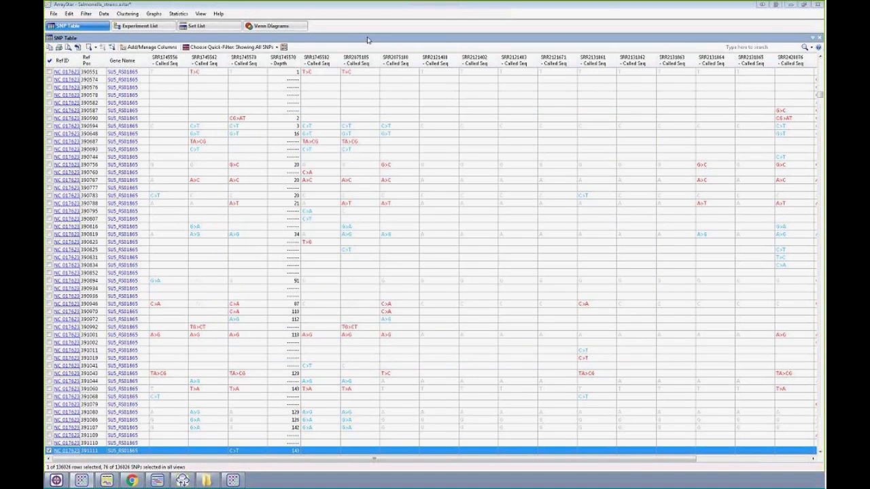
- Select the Venn diagram intersection of Unique 56, Unique 62 and Unique 70 and show the table of its SNPs
{"action": "left_click", "coordinate": [197, 28]}
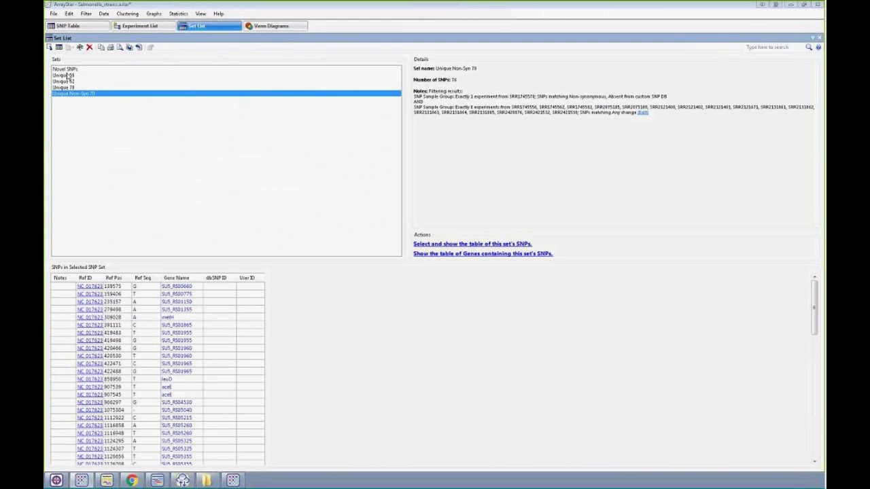
{"action": "left_click", "coordinate": [281, 27]}
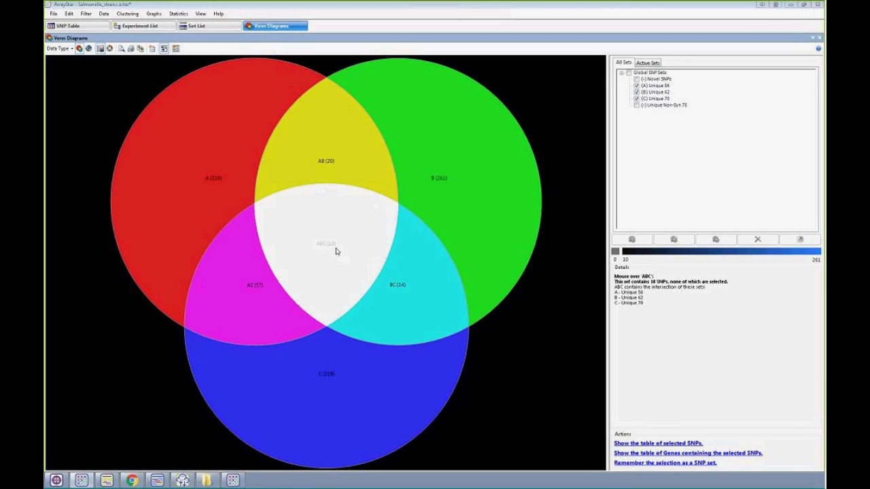
{"action": "left_click", "coordinate": [336, 252]}
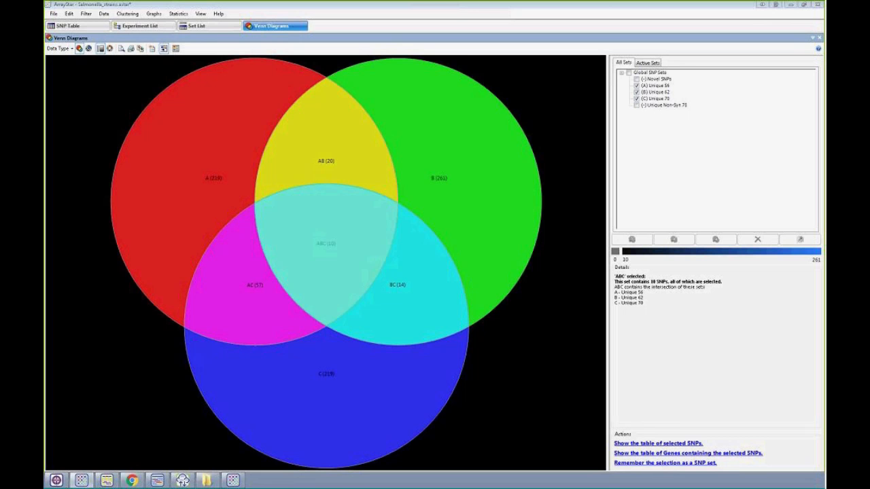
{"action": "left_click", "coordinate": [643, 444]}
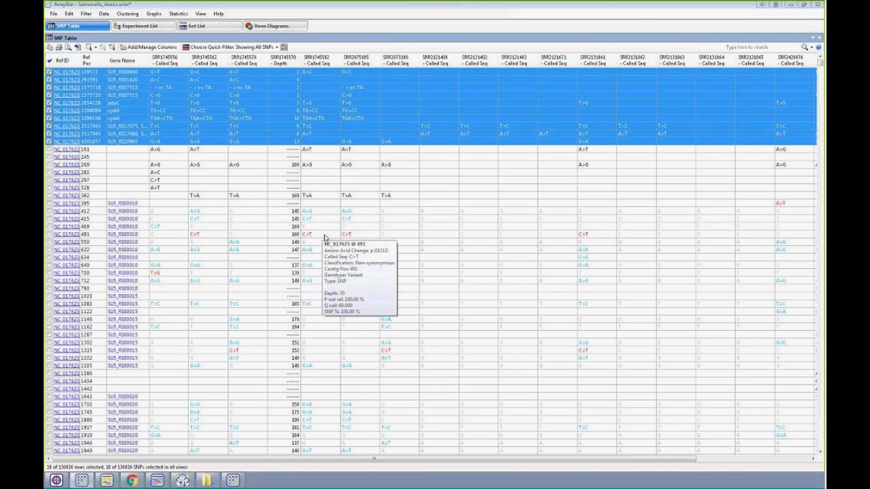
- Review the filtering notes of the Unique Non-Syn 70 set and show the table of its SNPs
{"action": "left_click", "coordinate": [194, 29]}
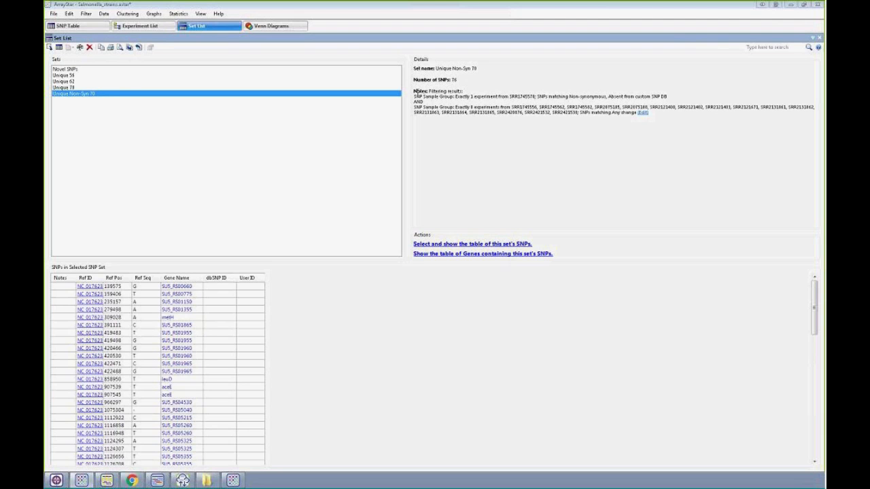
{"action": "left_click_drag", "start_coordinate": [415, 91], "coordinate": [672, 121]}
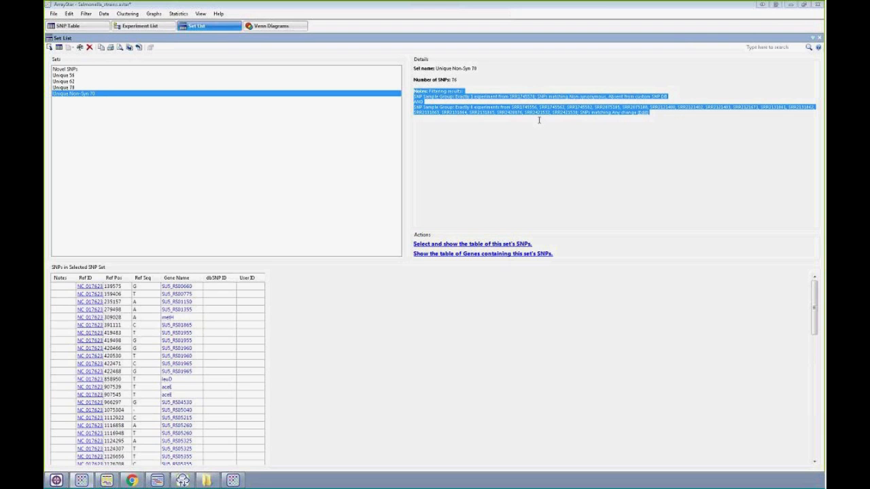
{"action": "left_click", "coordinate": [414, 107]}
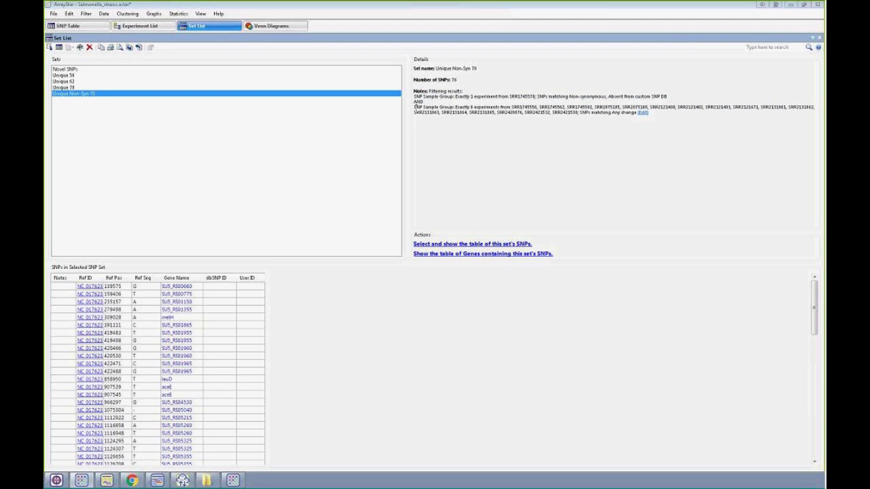
{"action": "left_click_drag", "start_coordinate": [414, 108], "coordinate": [658, 112]}
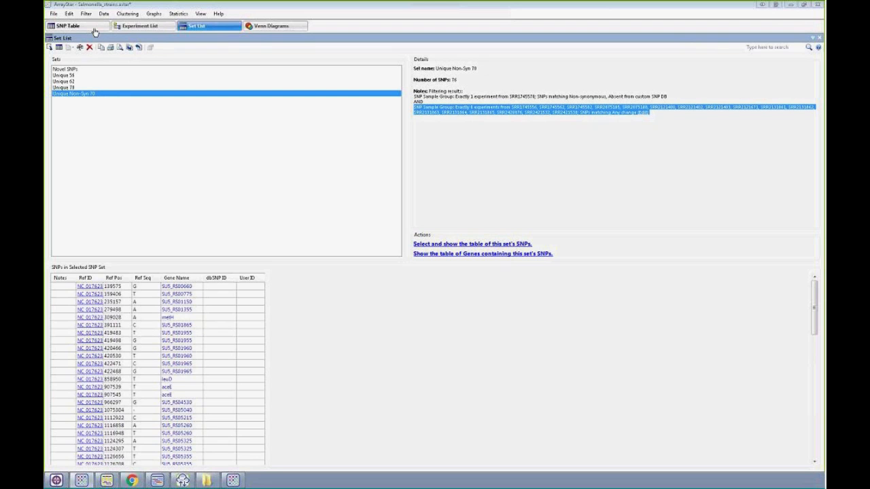
{"action": "left_click", "coordinate": [59, 48]}
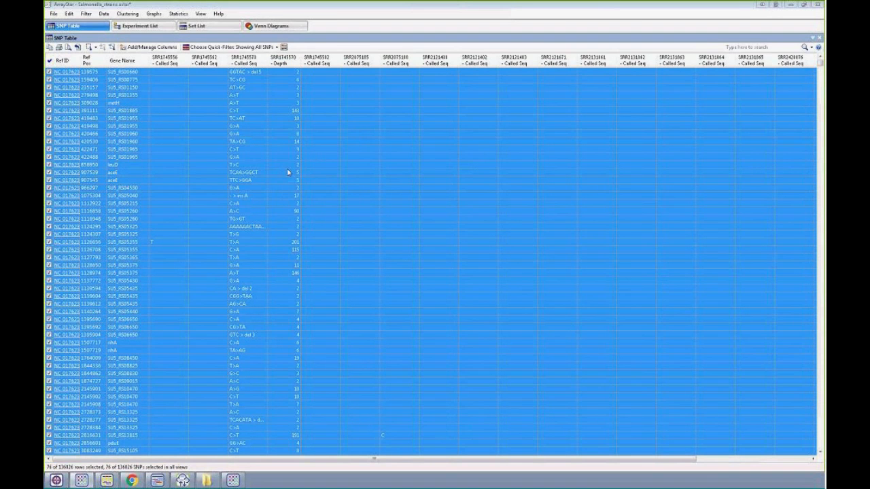
- Open the alignment of the SNP at reference position 391111 for experiment SRR1745570 in SeqMan Pro
{"action": "left_click", "coordinate": [255, 114]}
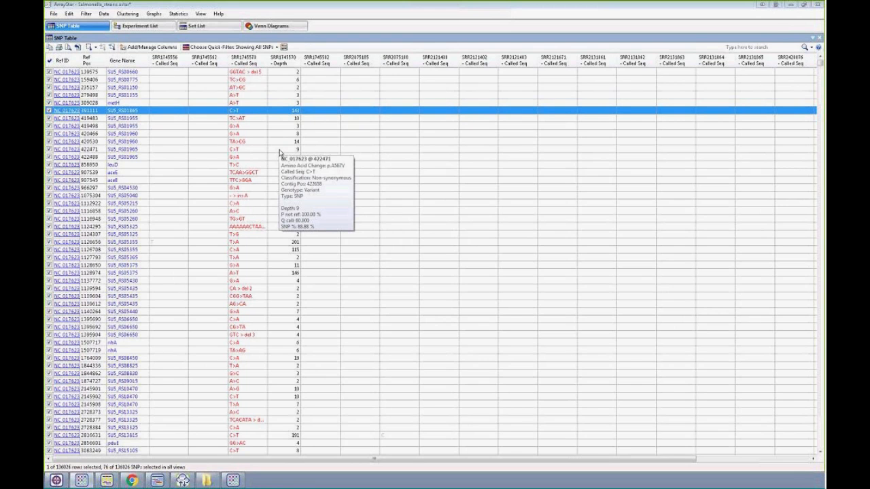
{"action": "right_click", "coordinate": [249, 114]}
{"action": "left_click", "coordinate": [286, 166]}
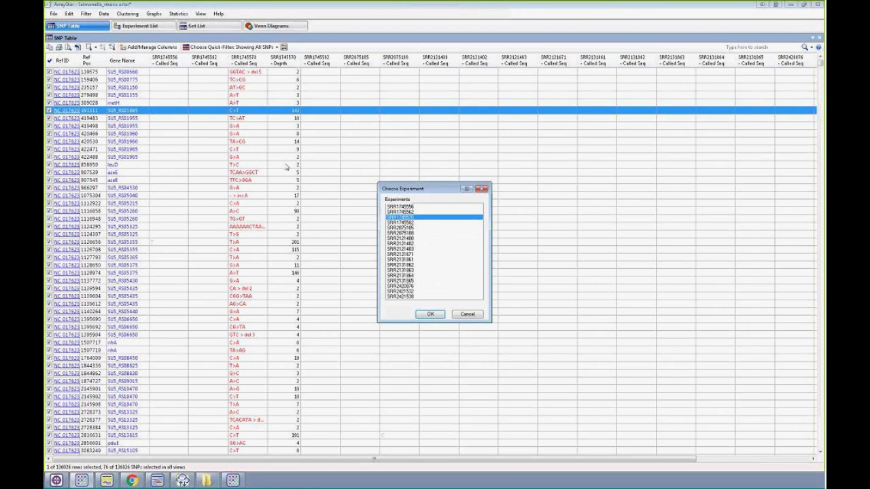
{"action": "left_click", "coordinate": [428, 315]}
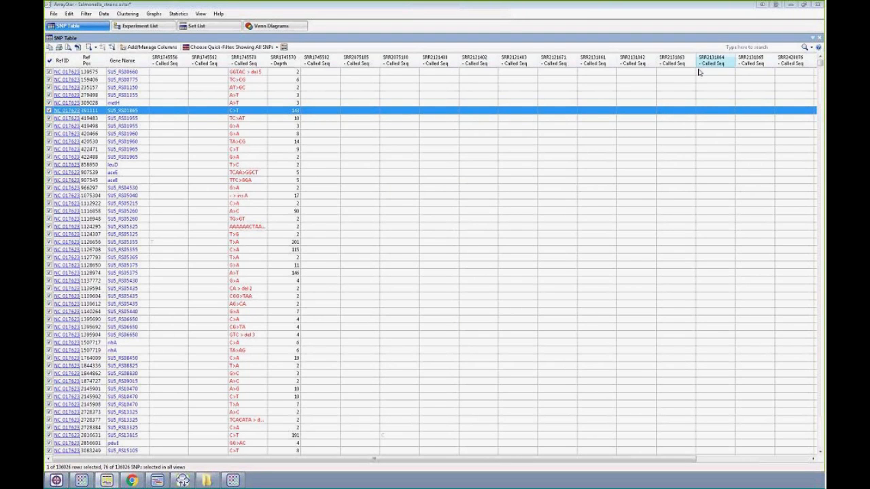
- Cancel the new Variant Project Setup and minimize both ArrayStar windows
{"action": "left_click", "coordinate": [790, 4]}
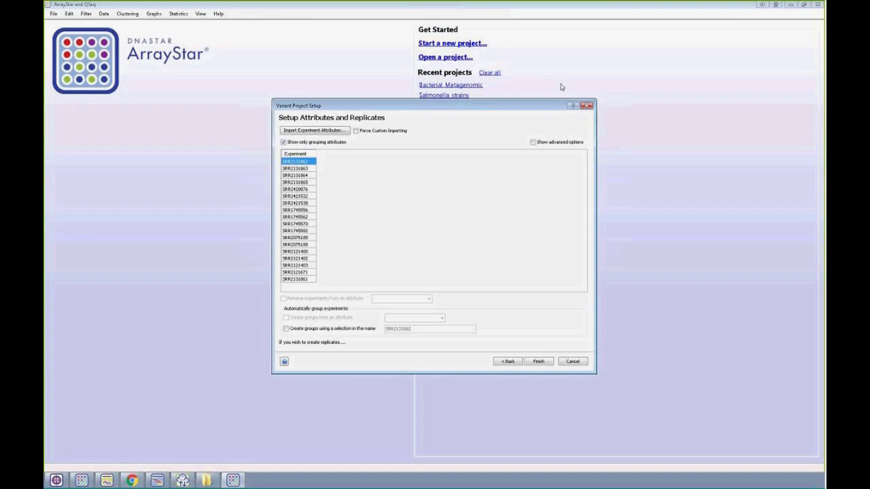
{"action": "left_click", "coordinate": [795, 4]}
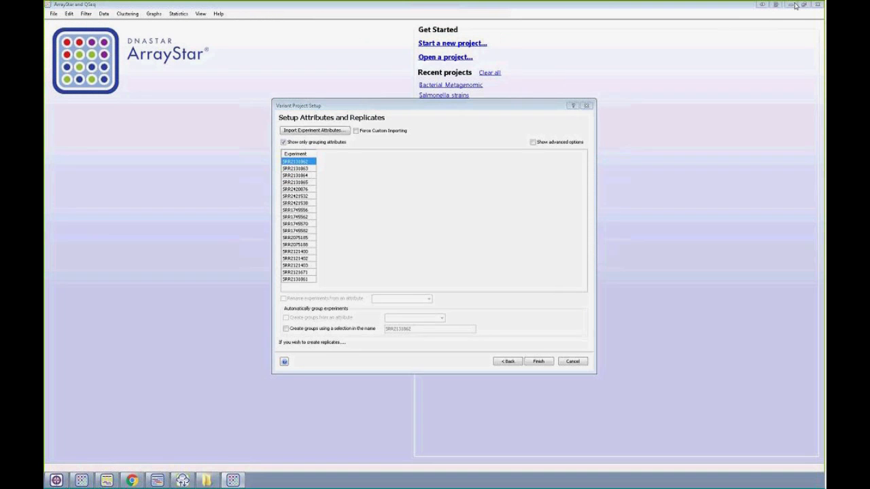
{"action": "left_click", "coordinate": [572, 362]}
{"action": "left_click", "coordinate": [792, 5]}
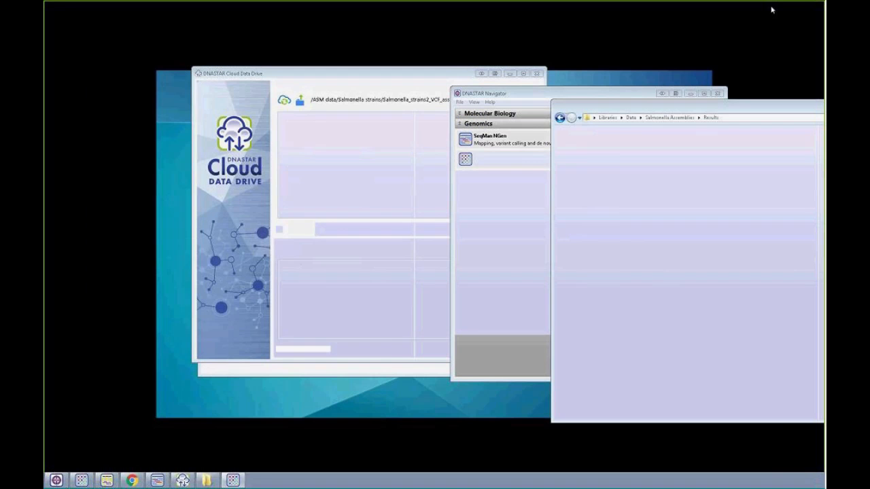
- Switch to SeqMan Pro and examine the aligned reads of SRR1745570 at position 391111
{"action": "left_click", "coordinate": [107, 481]}
{"action": "left_click", "coordinate": [608, 104]}
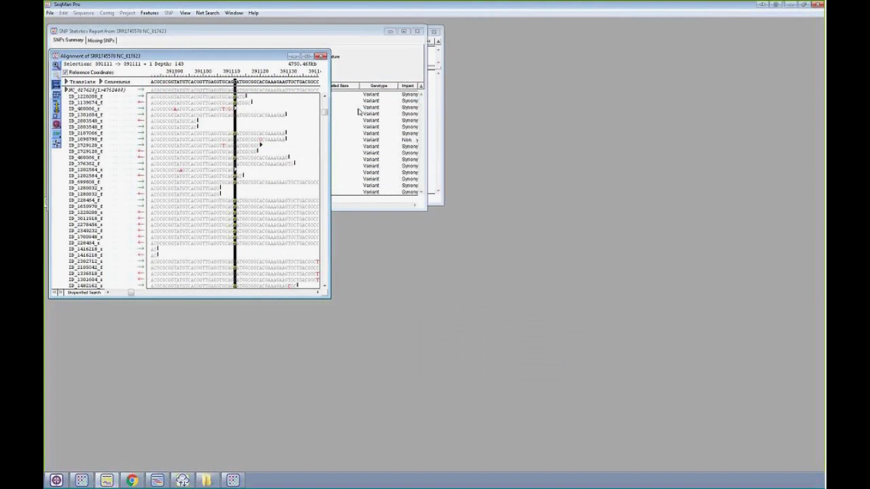
{"action": "left_click", "coordinate": [235, 116]}
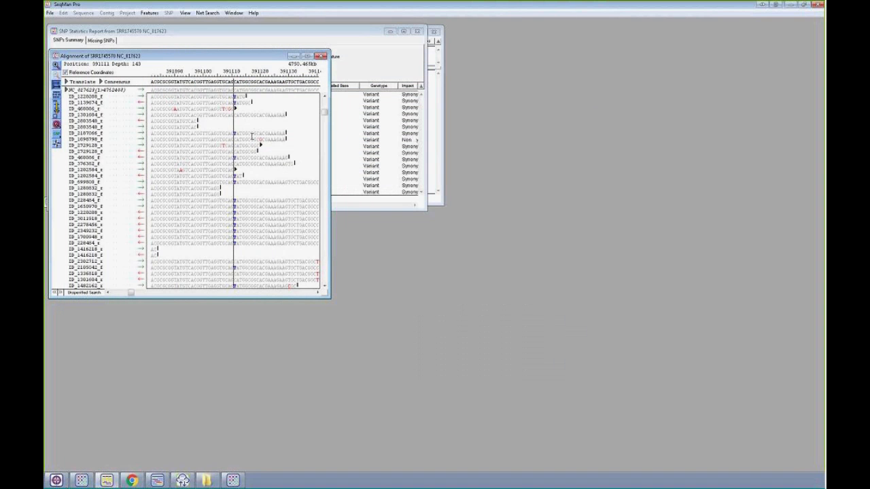
{"action": "scroll", "coordinate": [252, 136], "scroll_direction": "down", "scroll_amount": 8}
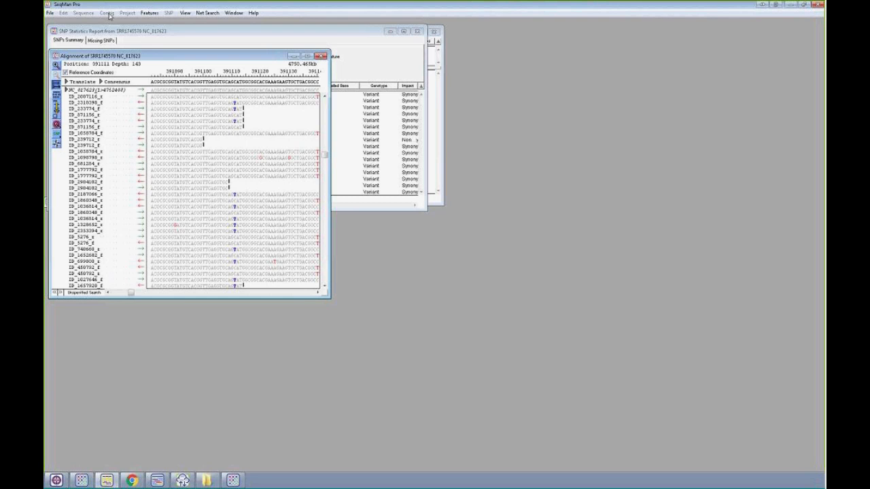
- Lower the alignment window to uncover the SNP Statistics Report and bring the SRR1745570 project window to the front
{"action": "left_click_drag", "start_coordinate": [153, 50], "coordinate": [273, 135]}
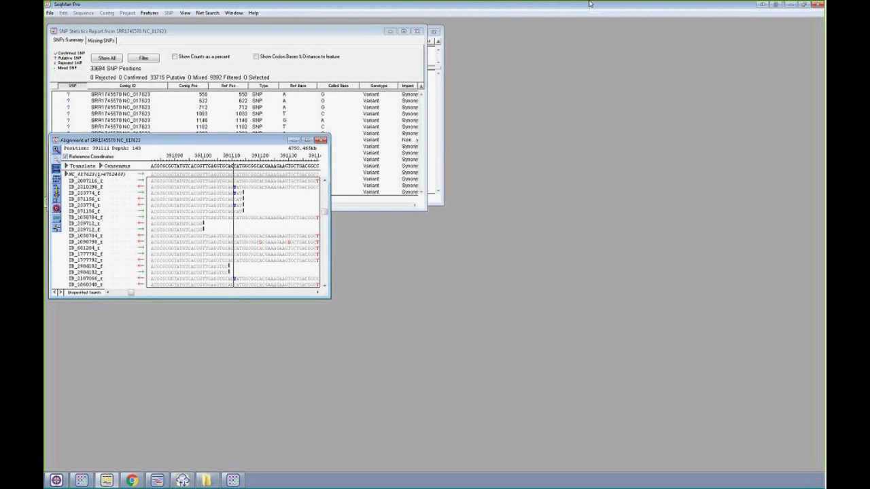
{"action": "left_click", "coordinate": [441, 93]}
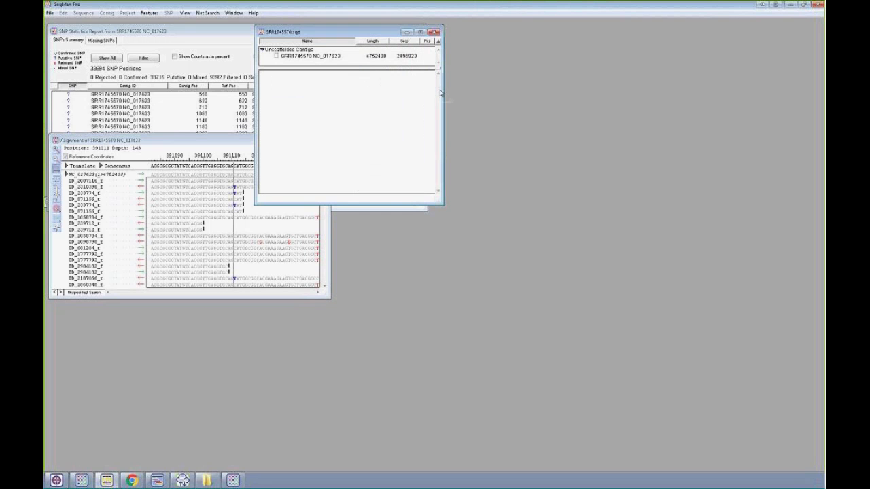
- Maximize the alignment window of SRR1745570 NC_017623 to show more of the reads around position 391111
{"action": "left_click", "coordinate": [220, 141]}
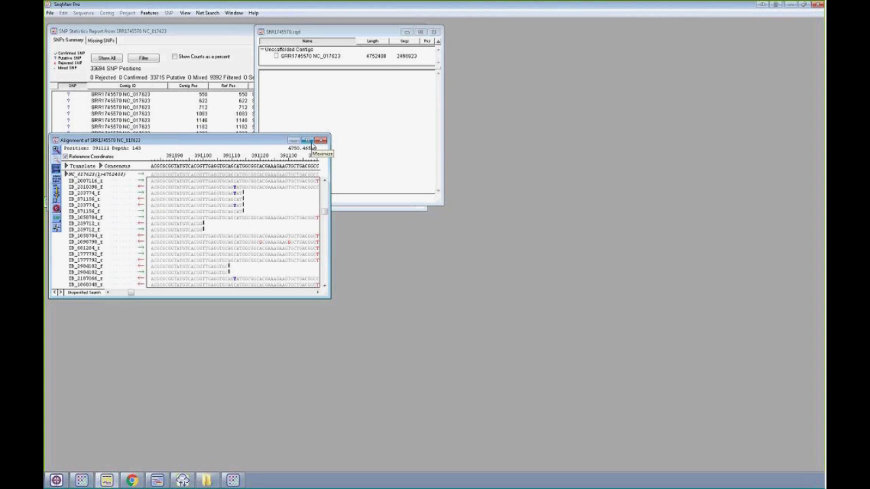
{"action": "left_click", "coordinate": [308, 140]}
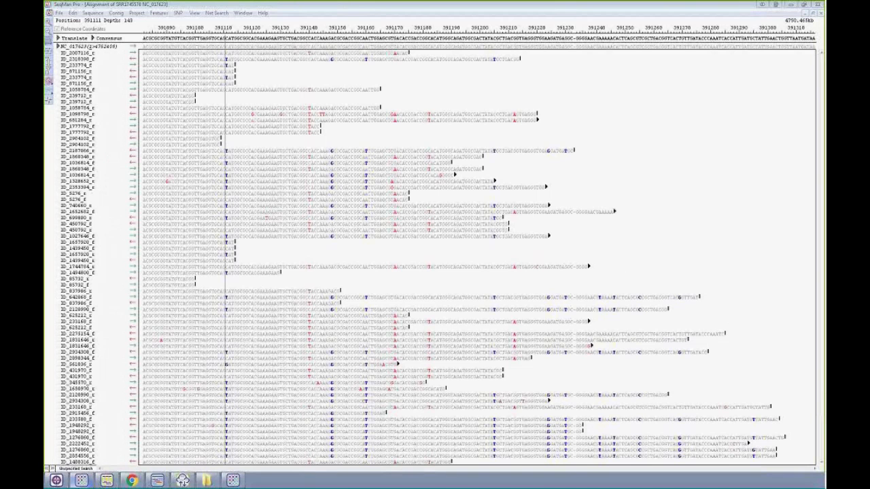
- Switch to Chrome, go to the DNASTAR home page, close the Webex tab and maximize the browser window
{"action": "mouse_move", "coordinate": [131, 481]}
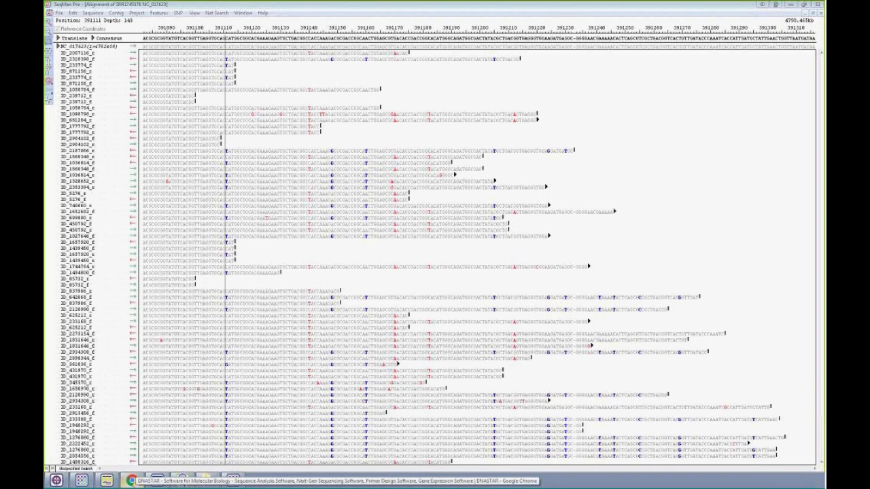
{"action": "left_click", "coordinate": [132, 481]}
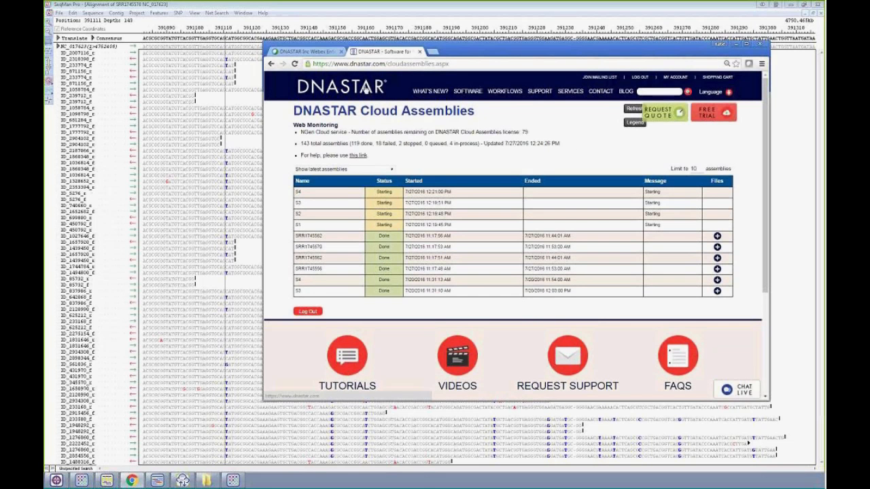
{"action": "left_click", "coordinate": [364, 86]}
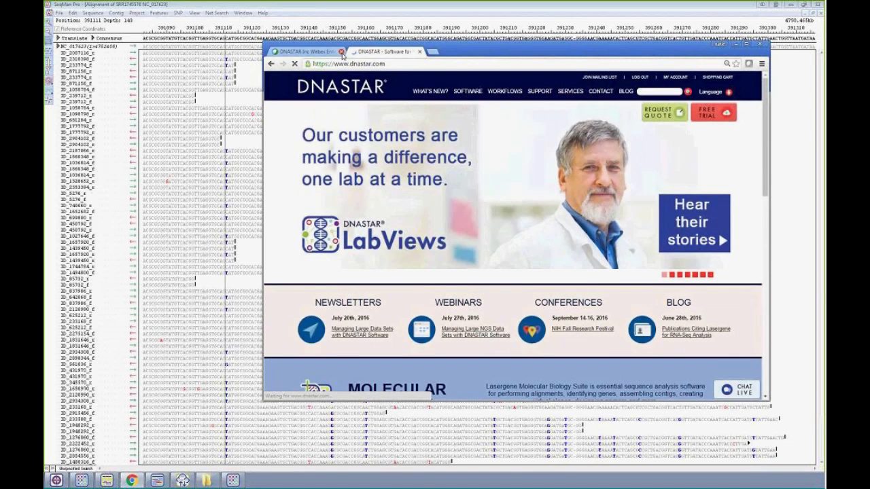
{"action": "left_click", "coordinate": [341, 52]}
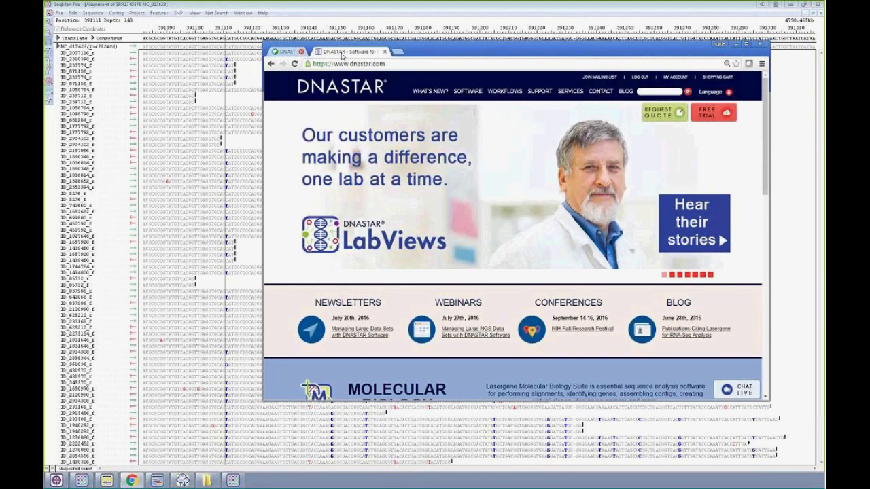
{"action": "double_click", "coordinate": [435, 50]}
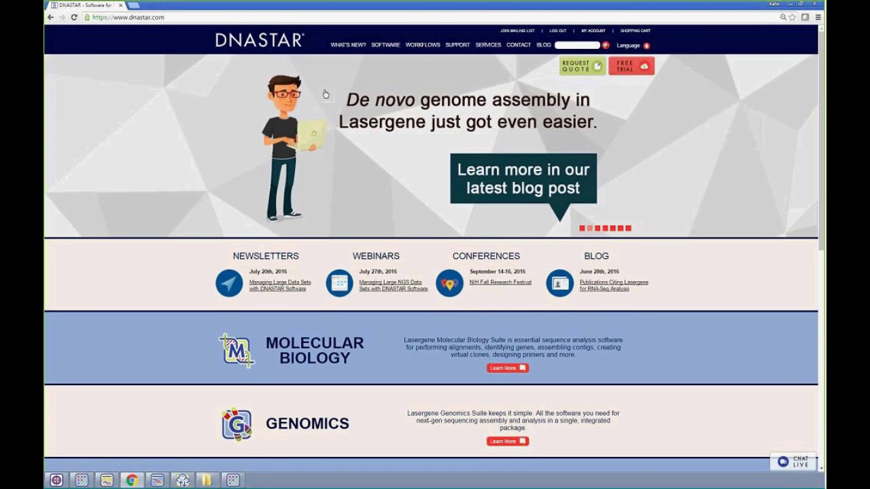
- Open the DNASTAR Cloud Security document from the DNASTAR Cloud product page and read through to the Data Security Pathway section
{"action": "mouse_move", "coordinate": [386, 46]}
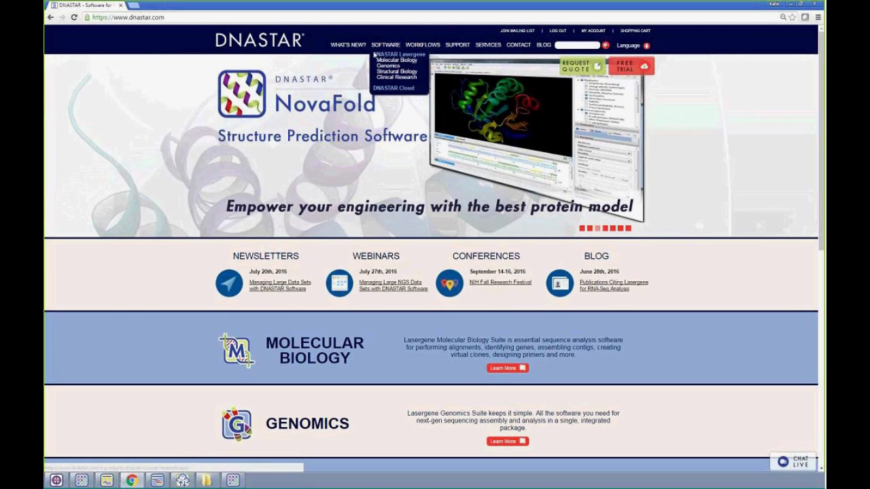
{"action": "left_click", "coordinate": [393, 88]}
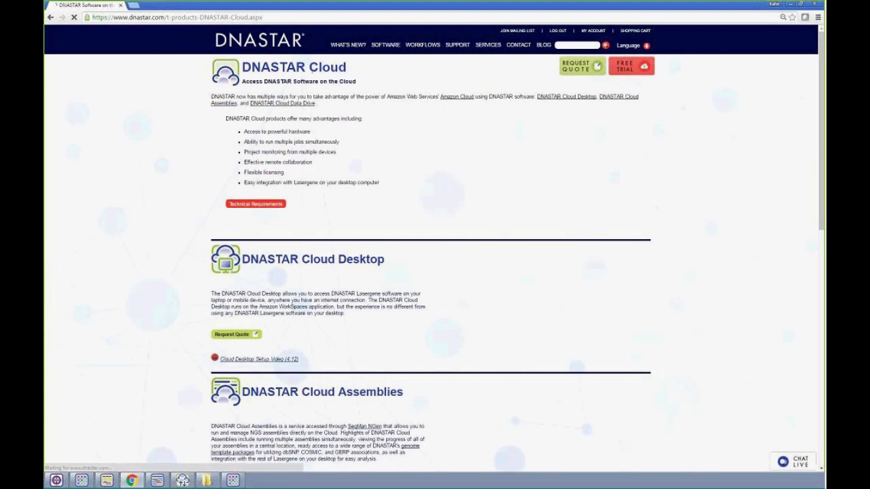
{"action": "scroll", "coordinate": [264, 116], "scroll_direction": "down", "scroll_amount": 10}
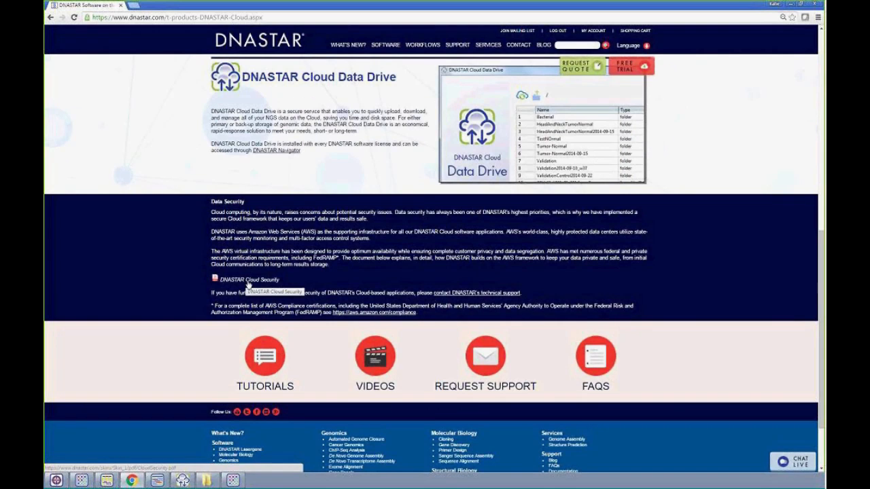
{"action": "left_click", "coordinate": [249, 282]}
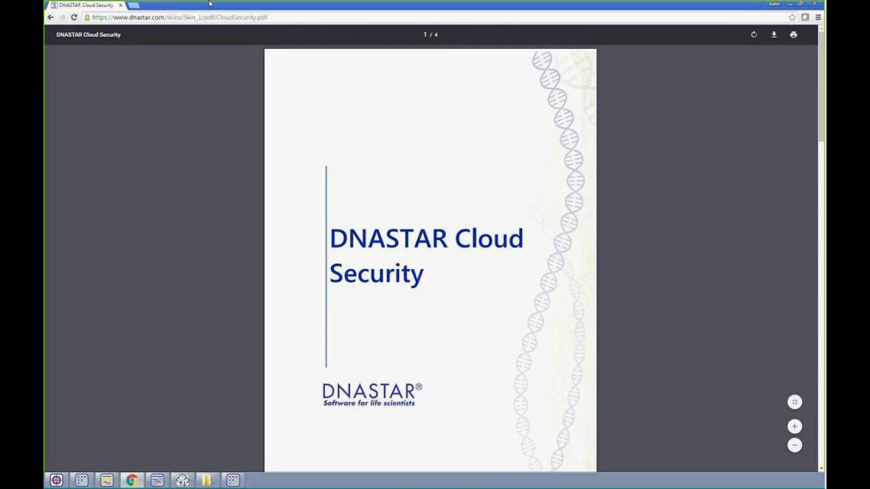
{"action": "scroll", "coordinate": [483, 325], "scroll_direction": "down", "scroll_amount": 4}
{"action": "scroll", "coordinate": [482, 325], "scroll_direction": "down", "scroll_amount": 3}
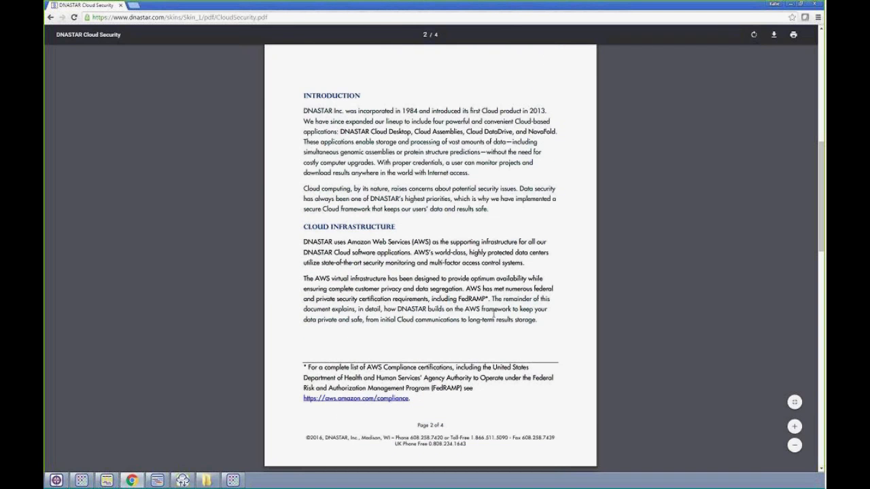
{"action": "scroll", "coordinate": [493, 314], "scroll_direction": "down", "scroll_amount": 6}
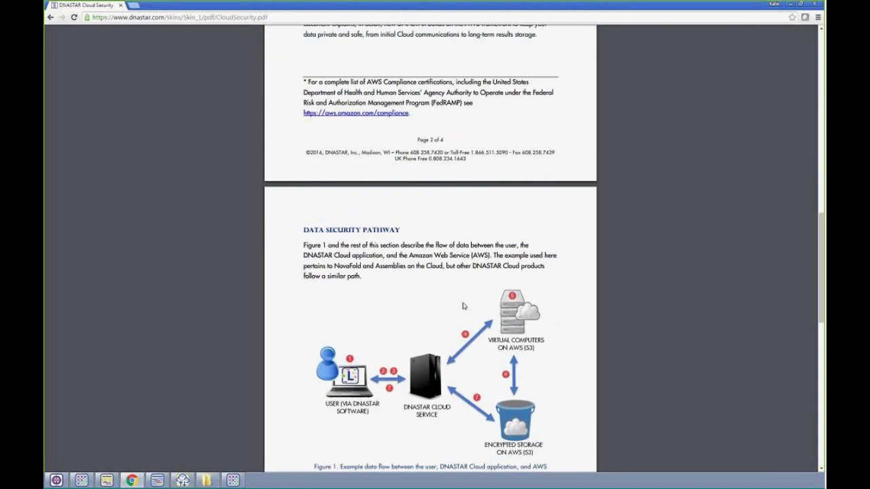